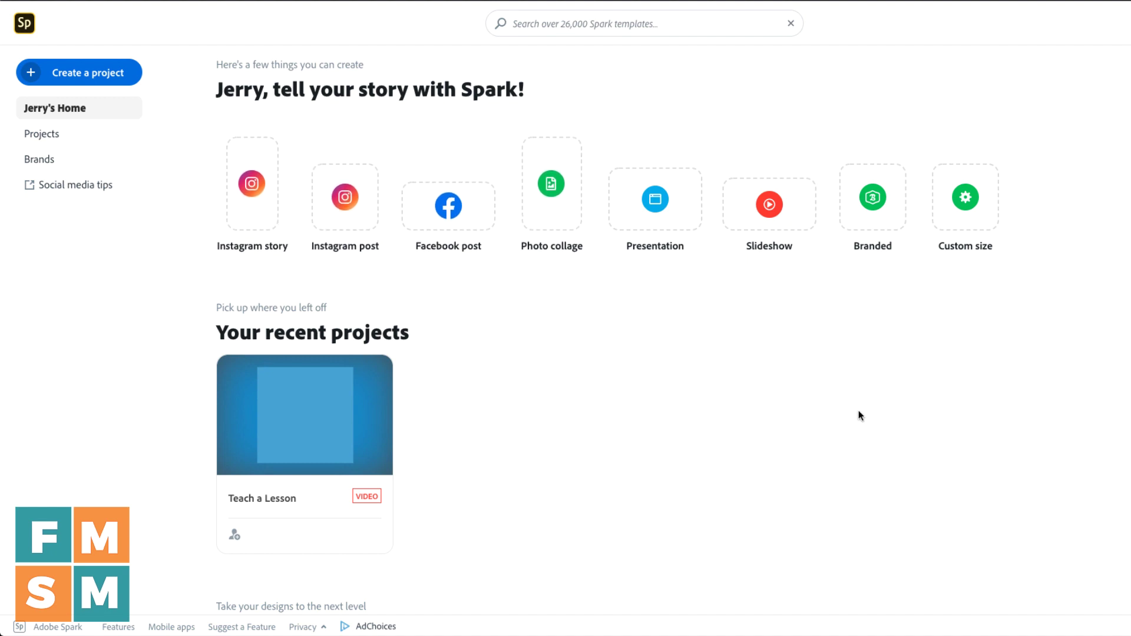
- Start a new Instagram post and search the templates for 'live video'
{"action": "left_click", "coordinate": [342, 188]}
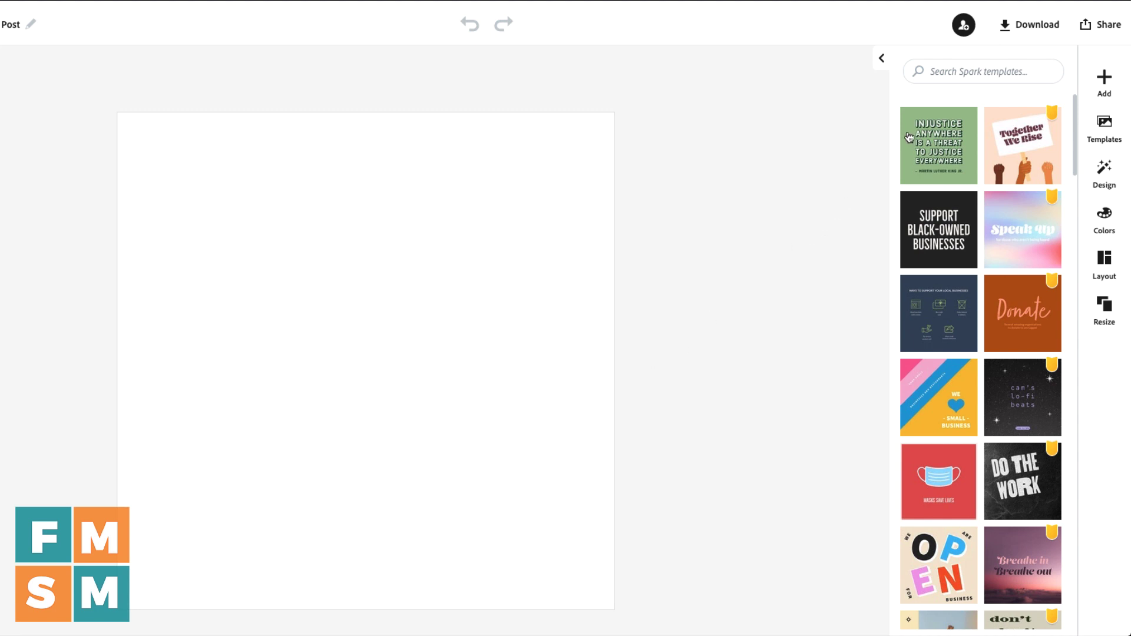
{"action": "left_click", "coordinate": [977, 72]}
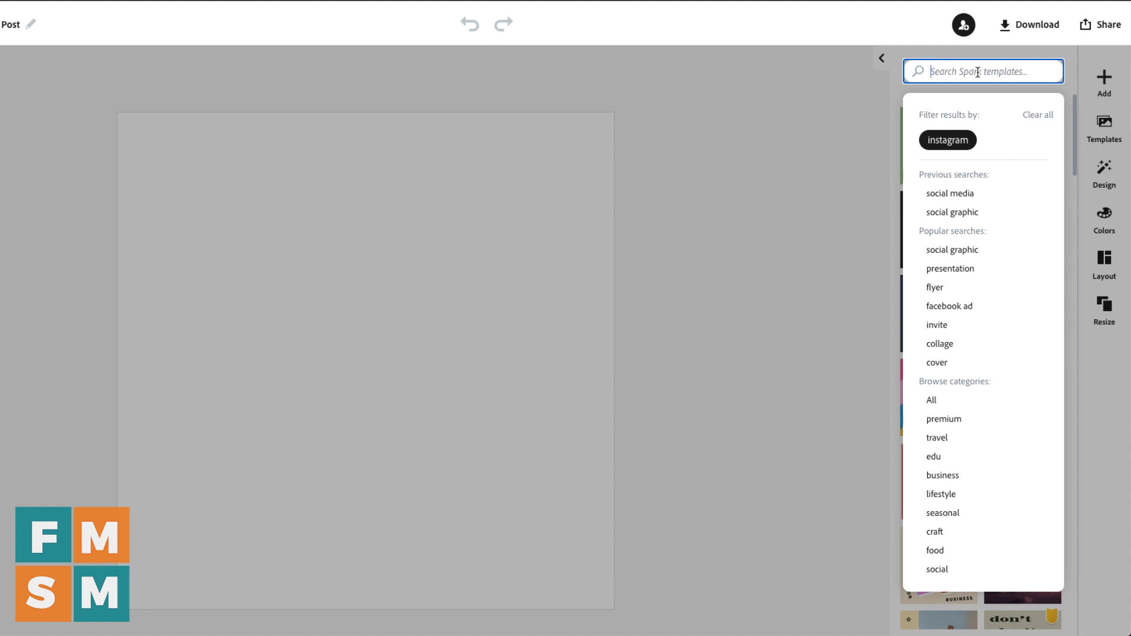
{"action": "type", "text": "live "}
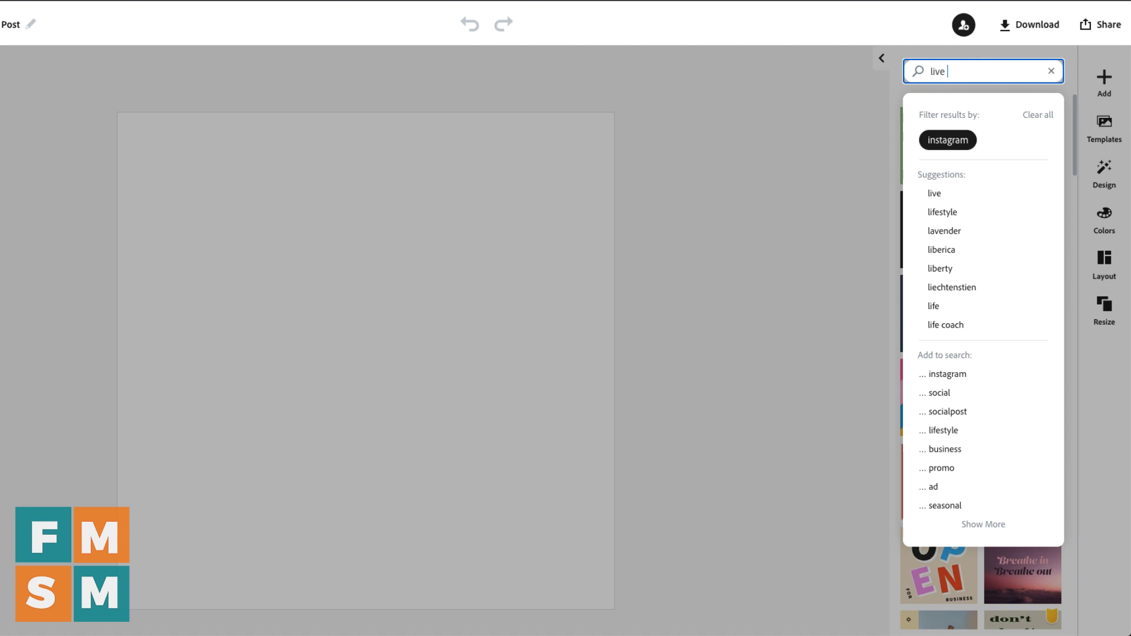
{"action": "type", "text": "video"}
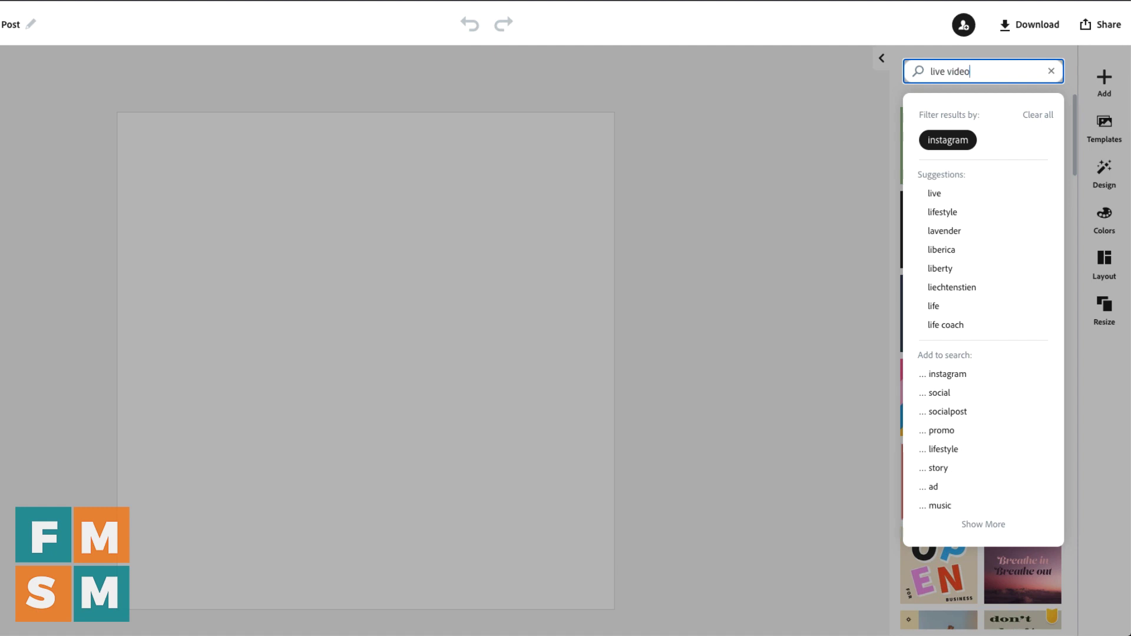
{"action": "key", "text": "Return"}
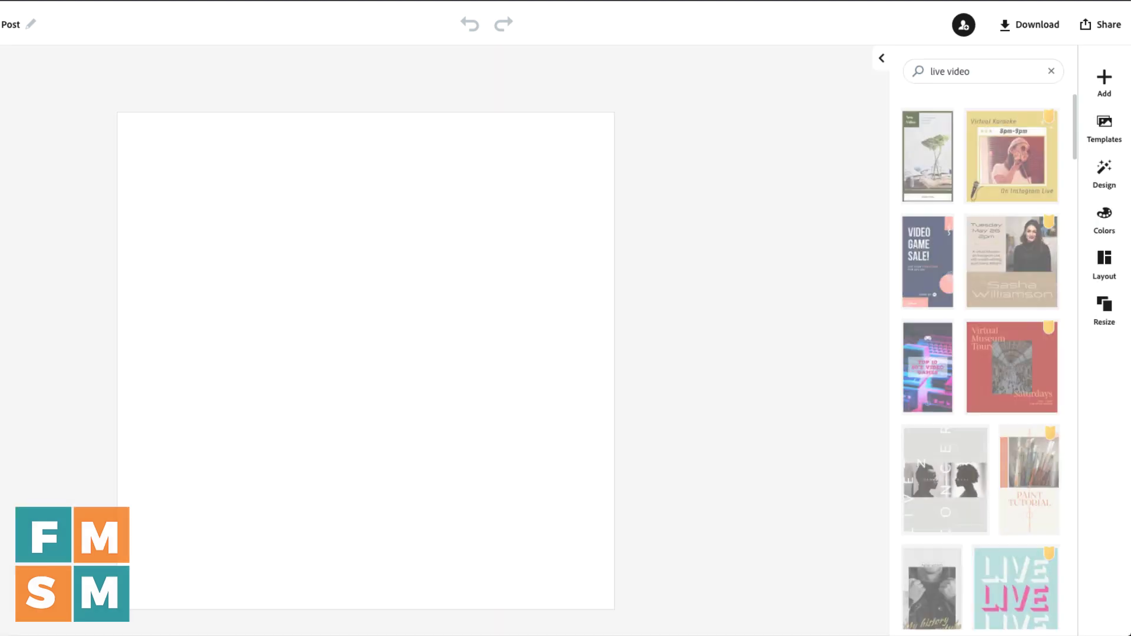
- Create the post from the yellow Virtual Karaoke template
{"action": "scroll", "coordinate": [956, 140], "scroll_direction": "down", "scroll_amount": 5}
{"action": "scroll", "coordinate": [956, 141], "scroll_direction": "down", "scroll_amount": 10}
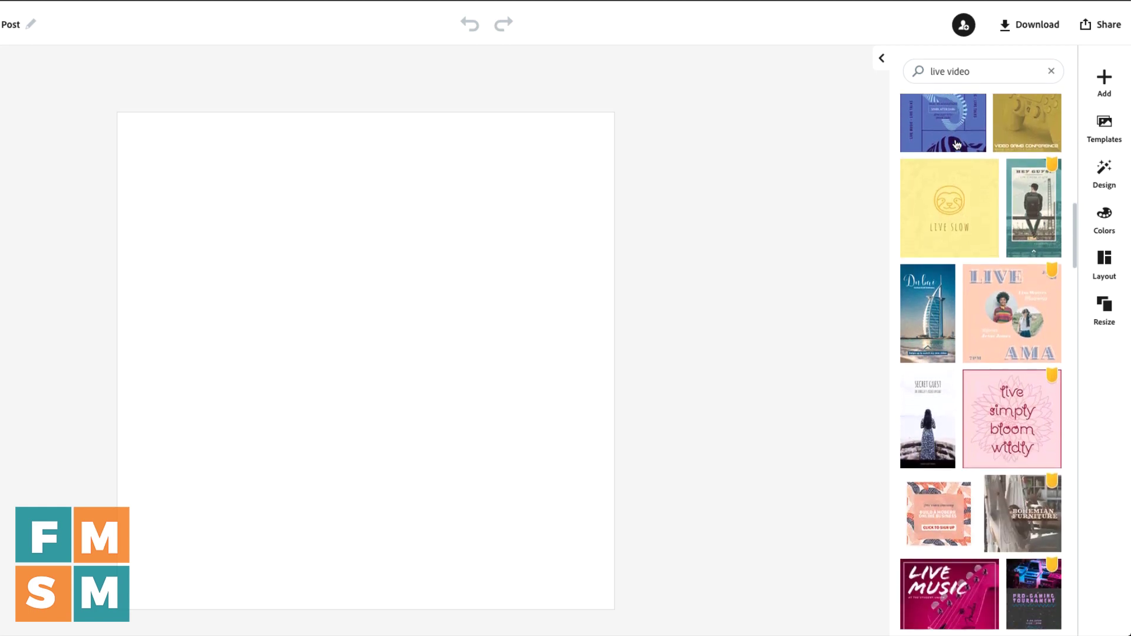
{"action": "scroll", "coordinate": [956, 148], "scroll_direction": "down", "scroll_amount": 8}
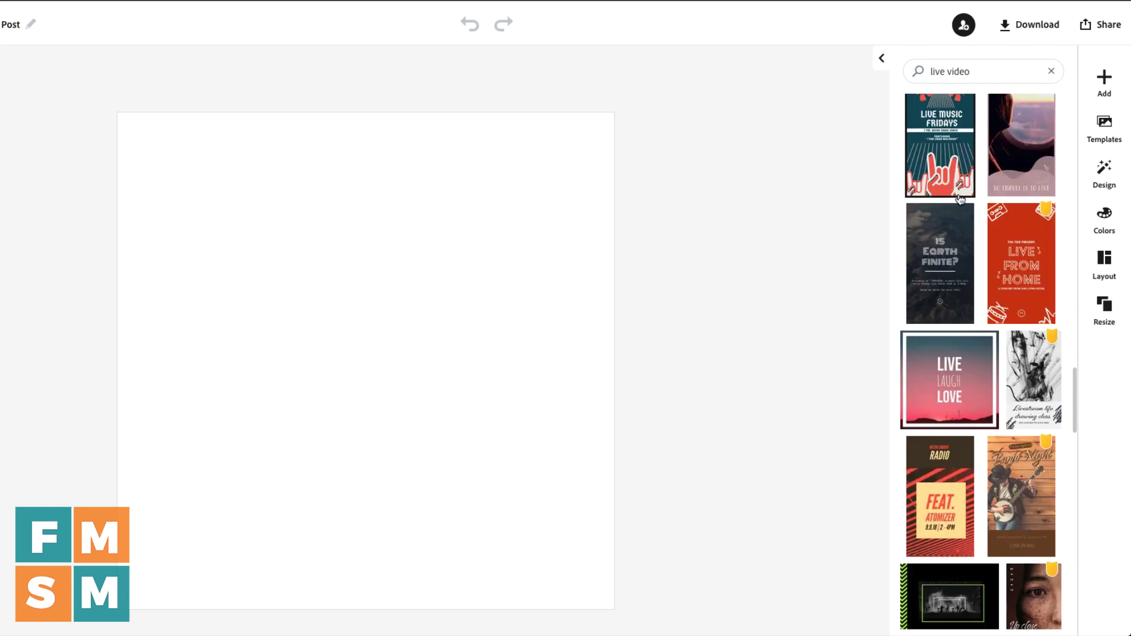
{"action": "scroll", "coordinate": [960, 199], "scroll_direction": "down", "scroll_amount": 3}
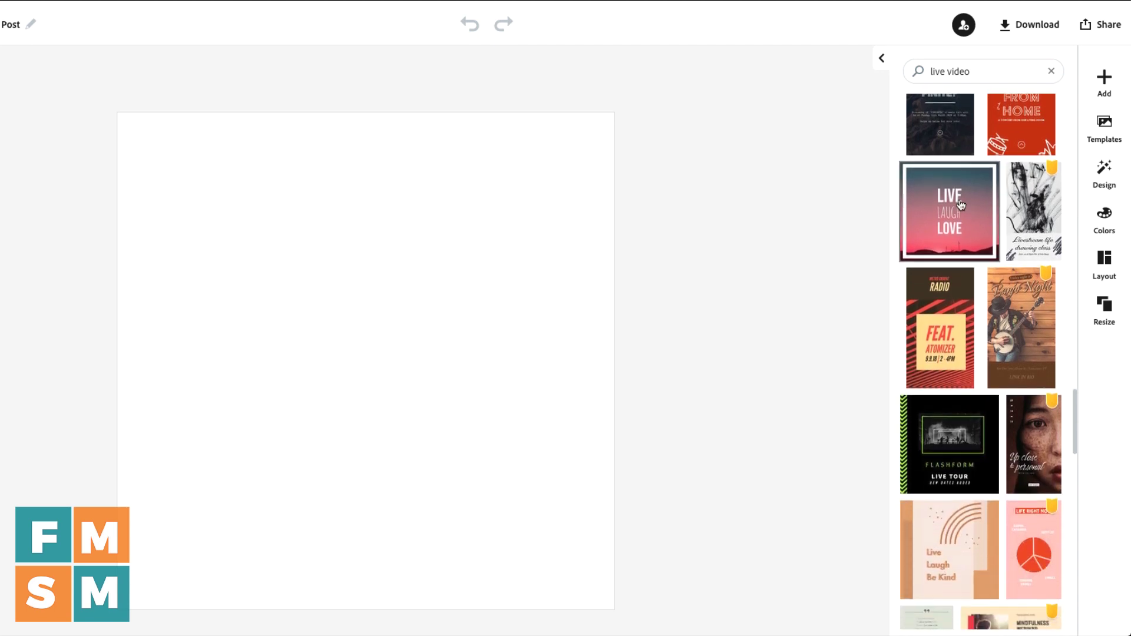
{"action": "scroll", "coordinate": [961, 204], "scroll_direction": "down", "scroll_amount": 5}
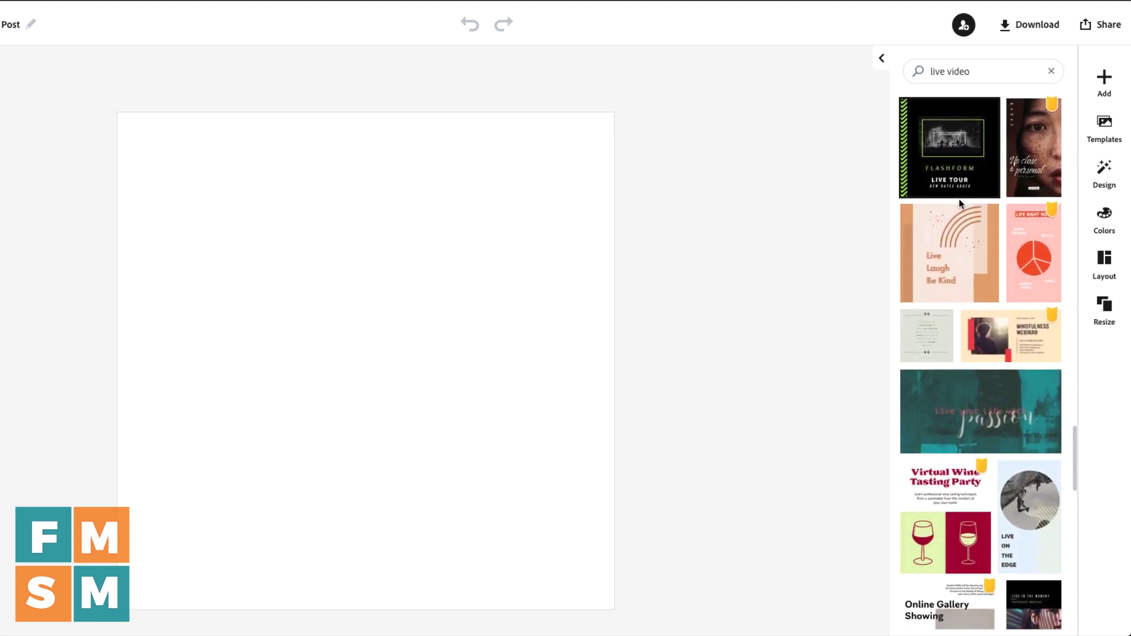
{"action": "scroll", "coordinate": [966, 194], "scroll_direction": "up", "scroll_amount": 8}
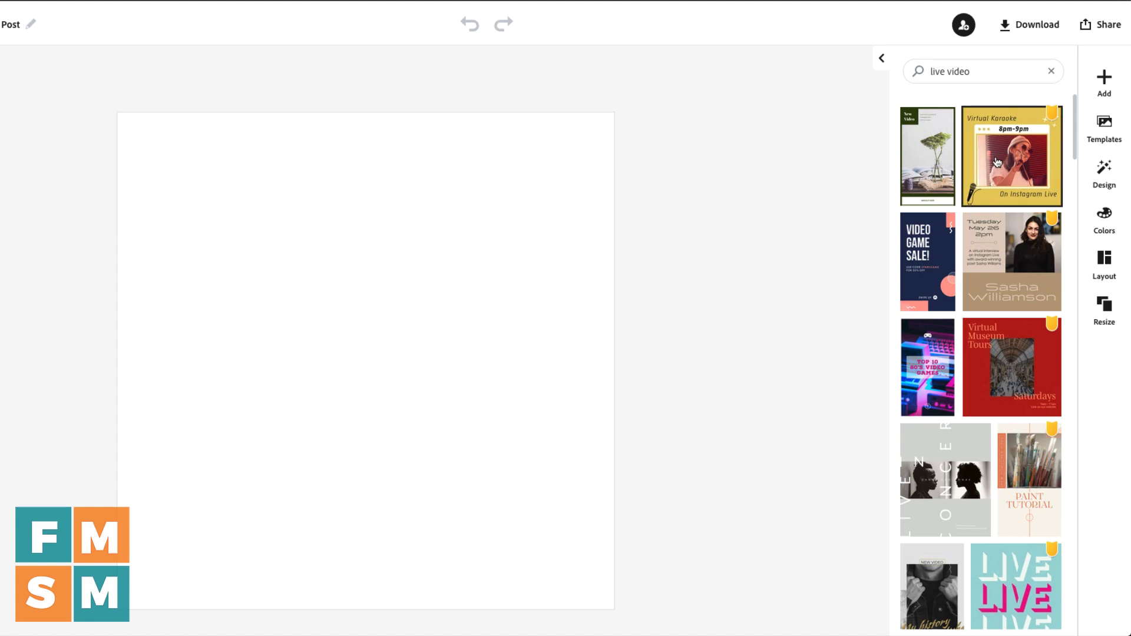
{"action": "left_click", "coordinate": [1014, 144]}
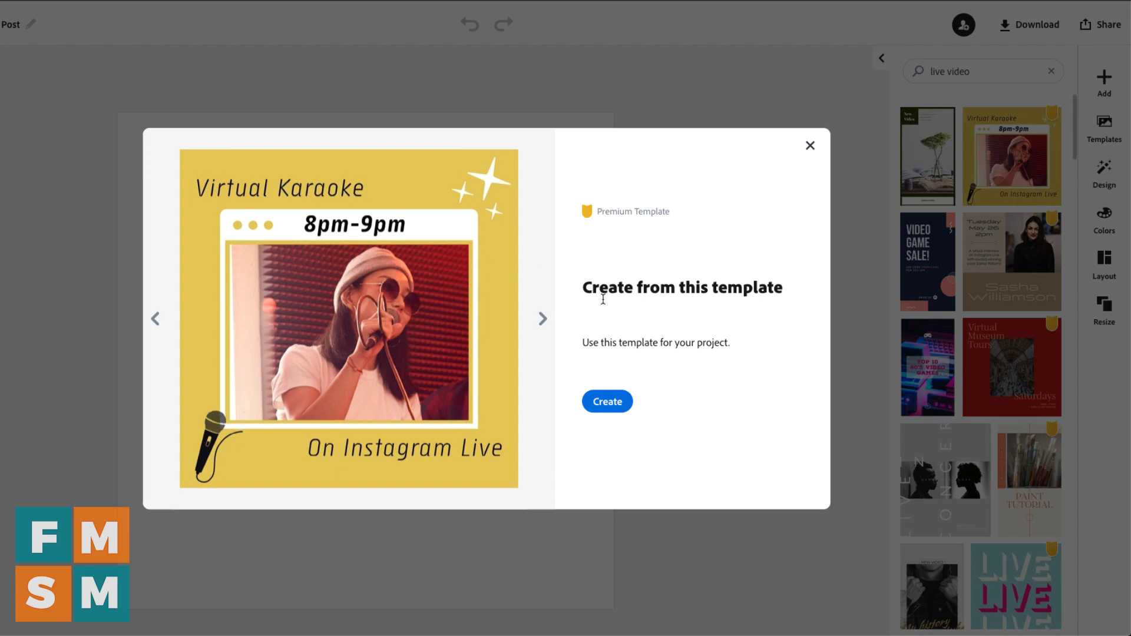
{"action": "left_click", "coordinate": [599, 401]}
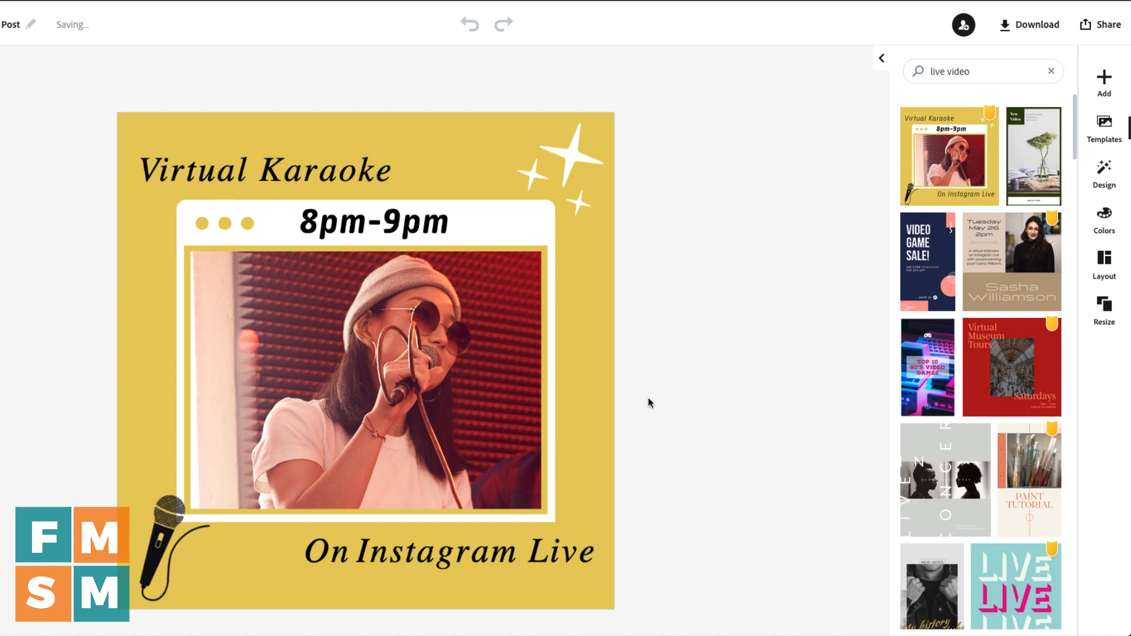
- Rewrite the headline as 'Top Instagram Tricks' and shift it slightly right
{"action": "left_click", "coordinate": [267, 173]}
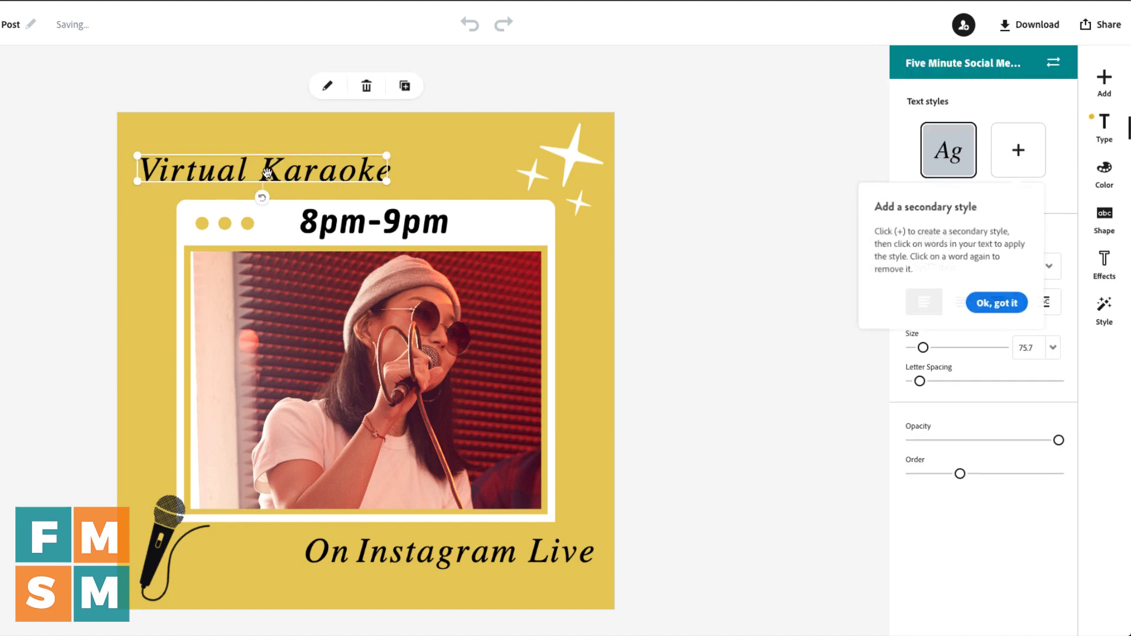
{"action": "left_click", "coordinate": [326, 88]}
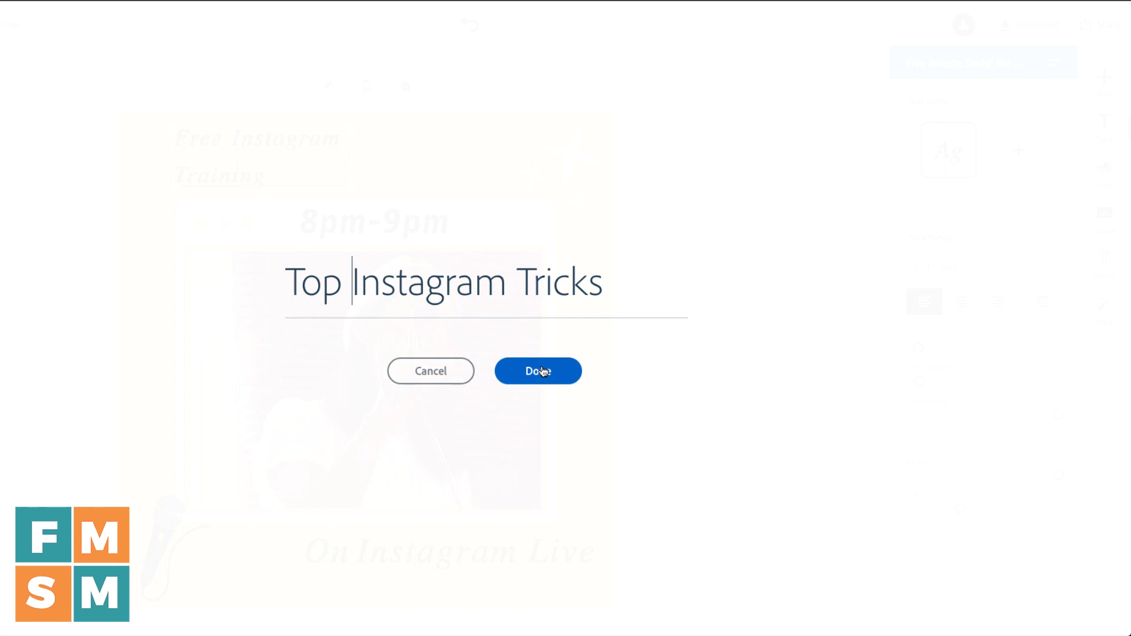
{"action": "left_click", "coordinate": [542, 372]}
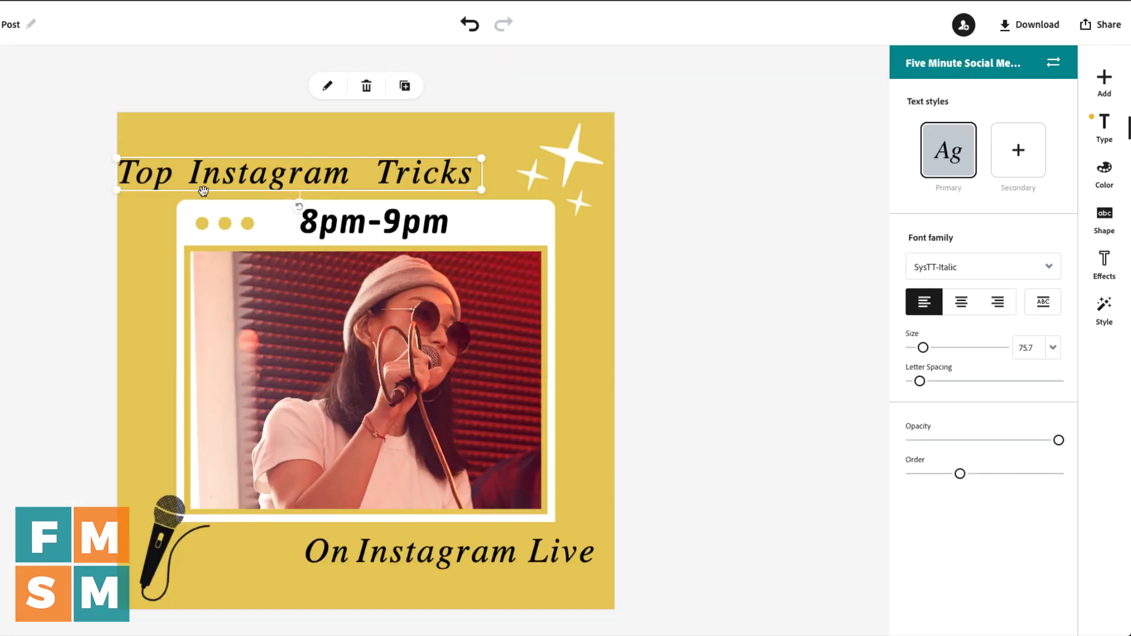
{"action": "left_click_drag", "start_coordinate": [225, 178], "coordinate": [244, 183]}
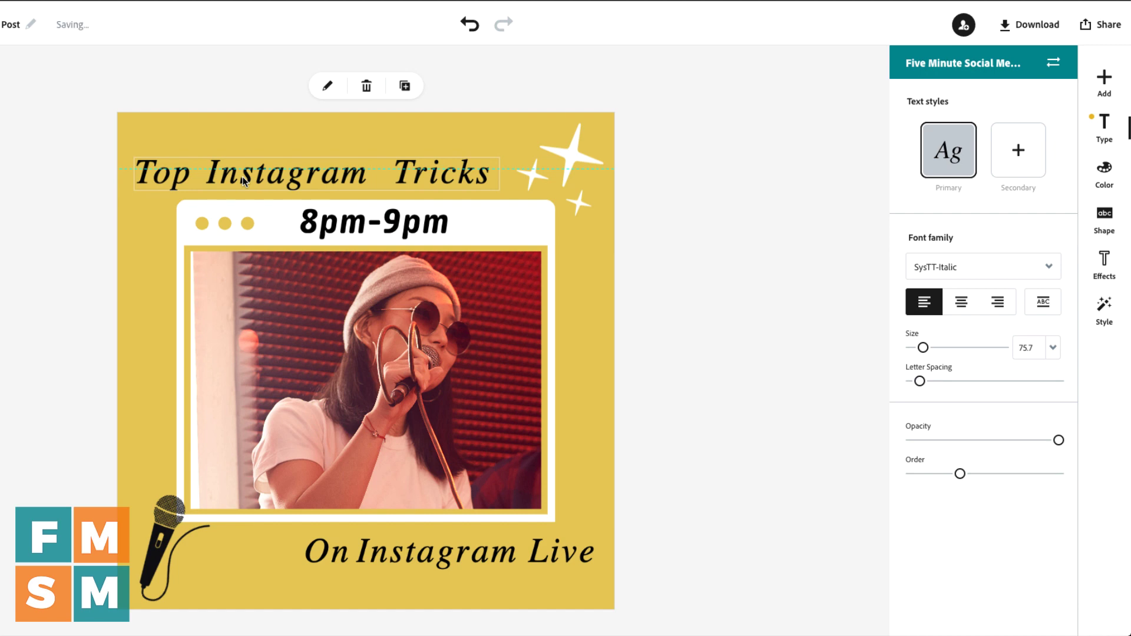
{"action": "left_click", "coordinate": [471, 345]}
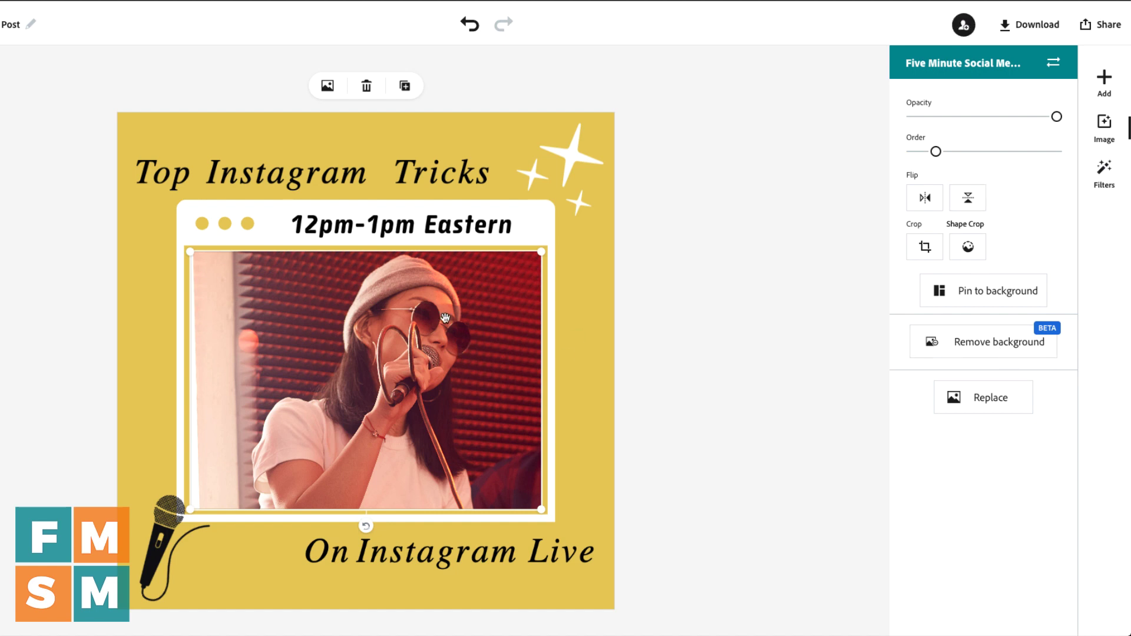
- Replace the karaoke photo with the uploaded headshot, cropped lower to show the man's face
{"action": "left_click", "coordinate": [973, 405]}
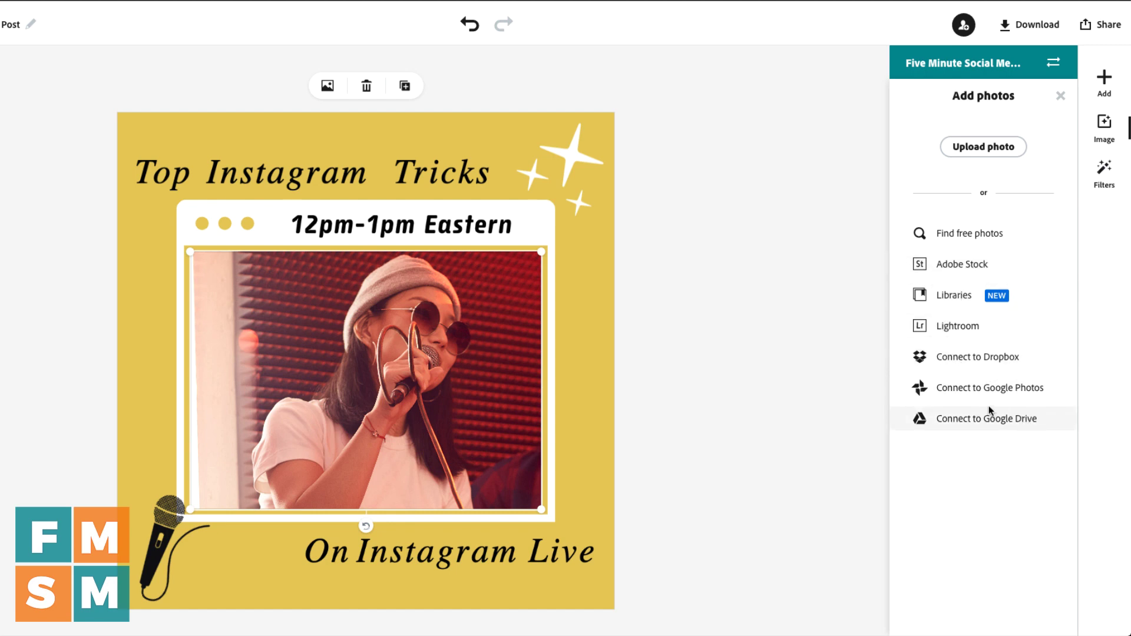
{"action": "left_click", "coordinate": [977, 158]}
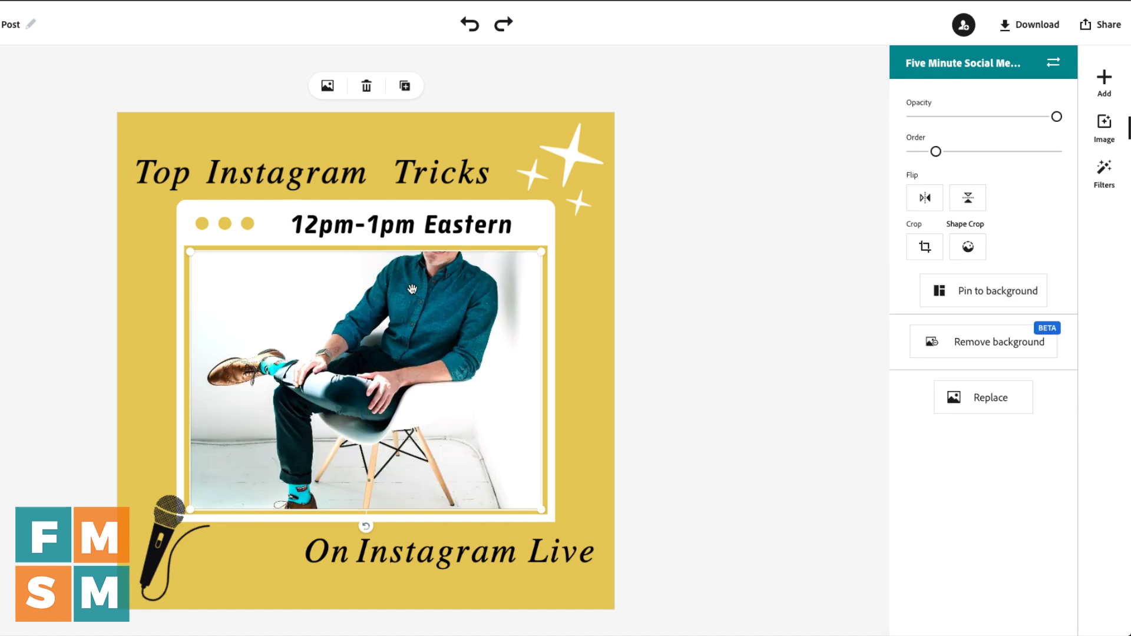
{"action": "left_click", "coordinate": [926, 250]}
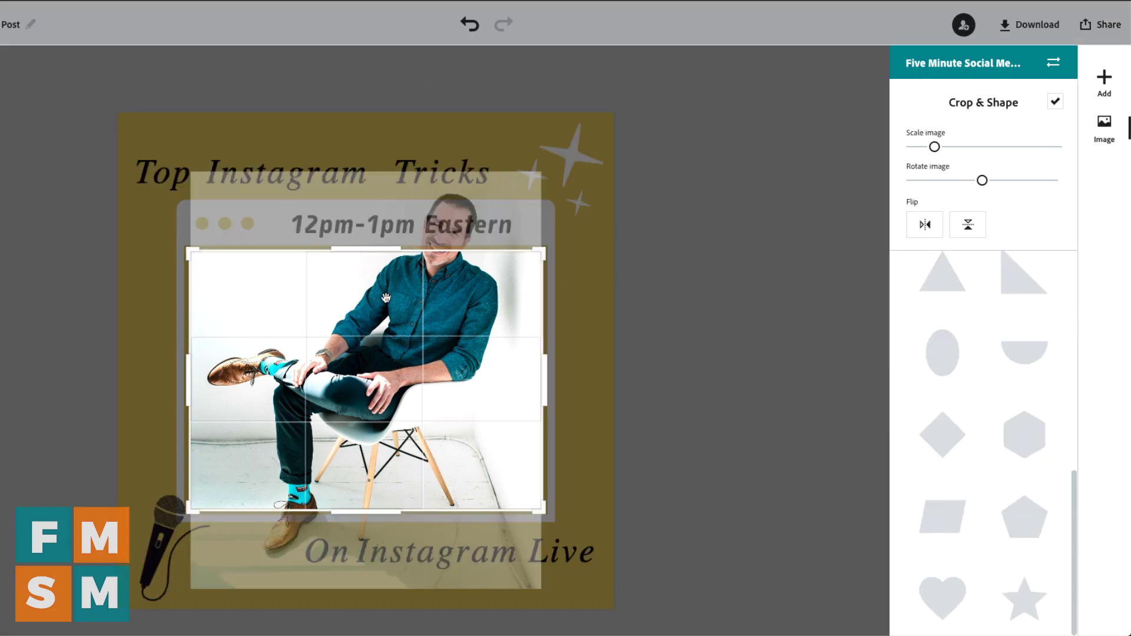
{"action": "left_click_drag", "start_coordinate": [386, 293], "coordinate": [379, 354]}
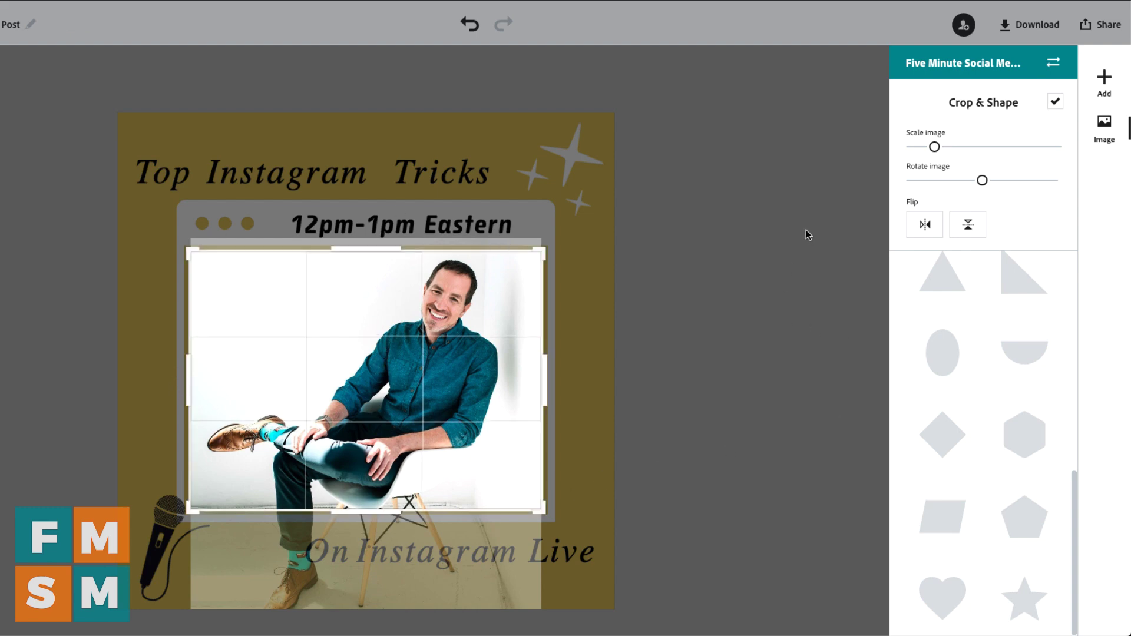
{"action": "left_click", "coordinate": [1055, 102]}
{"action": "left_click", "coordinate": [162, 532]}
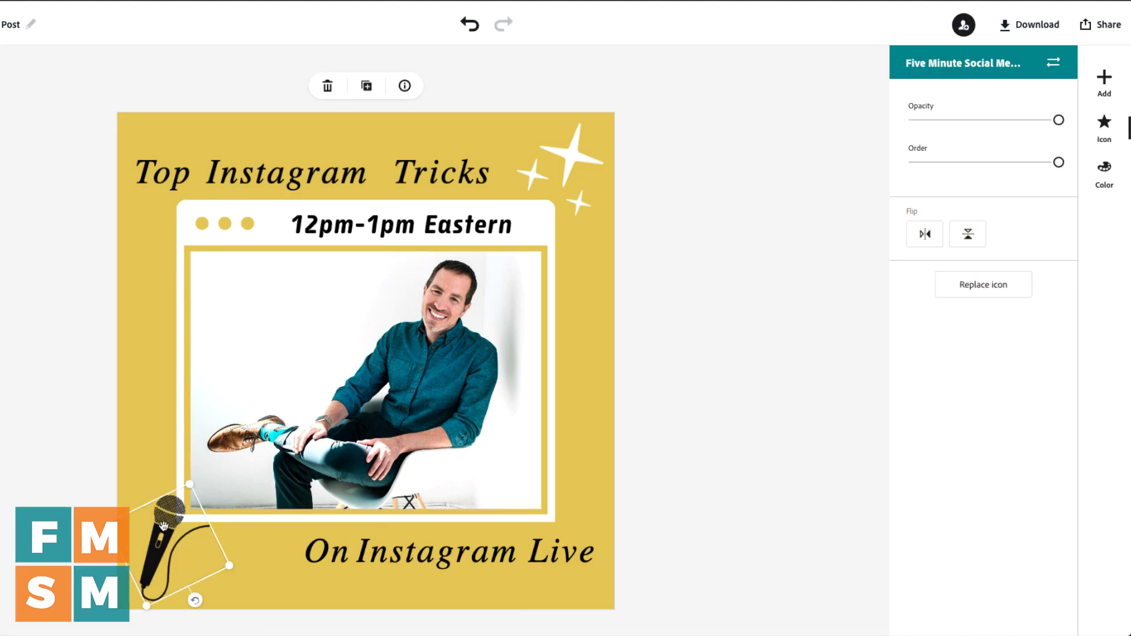
- Delete the microphone graphic and switch the background to the teal brand colour
{"action": "left_click", "coordinate": [327, 87]}
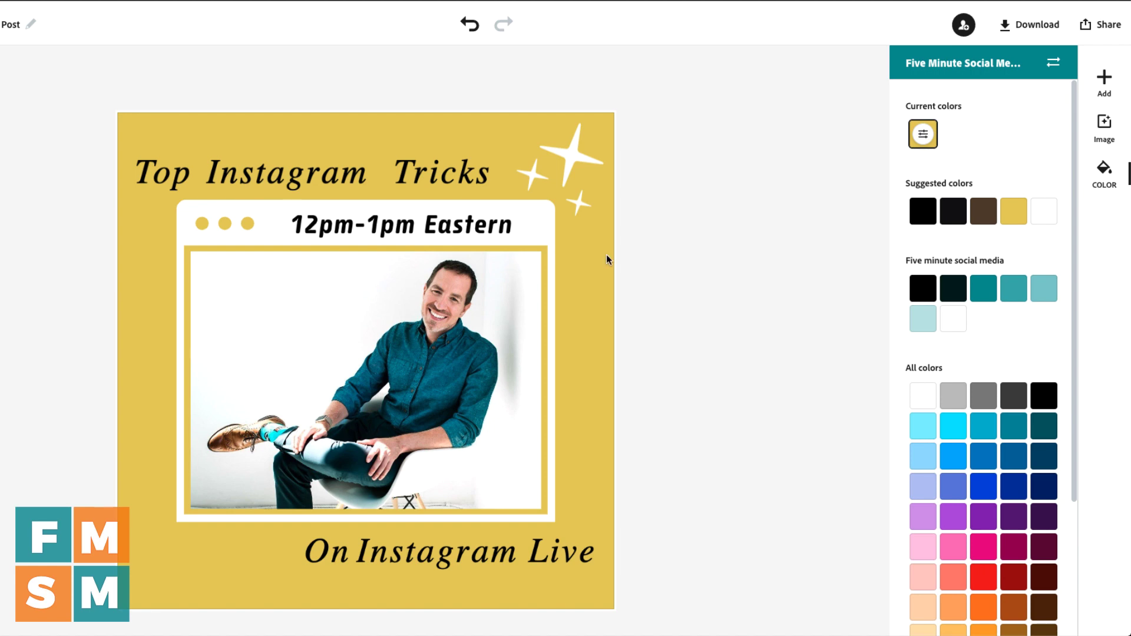
{"action": "left_click", "coordinate": [983, 288]}
{"action": "left_click", "coordinate": [768, 242]}
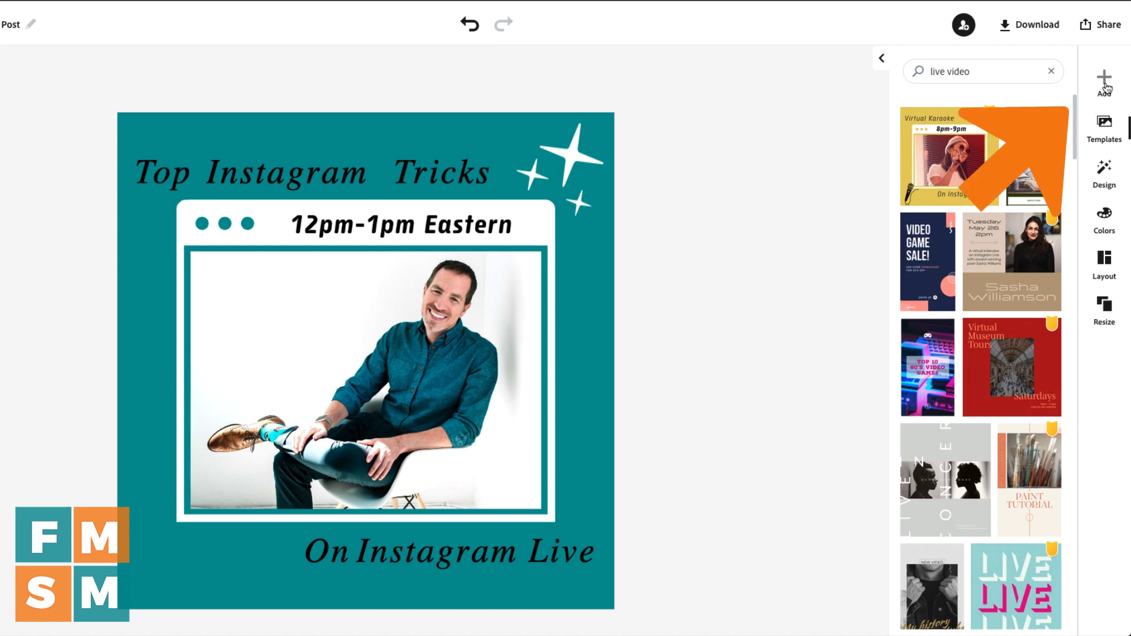
- Place the primary FMSM logo at the photo's bottom-right corner and enlarge it
{"action": "left_click", "coordinate": [1105, 87]}
{"action": "left_click", "coordinate": [1059, 84]}
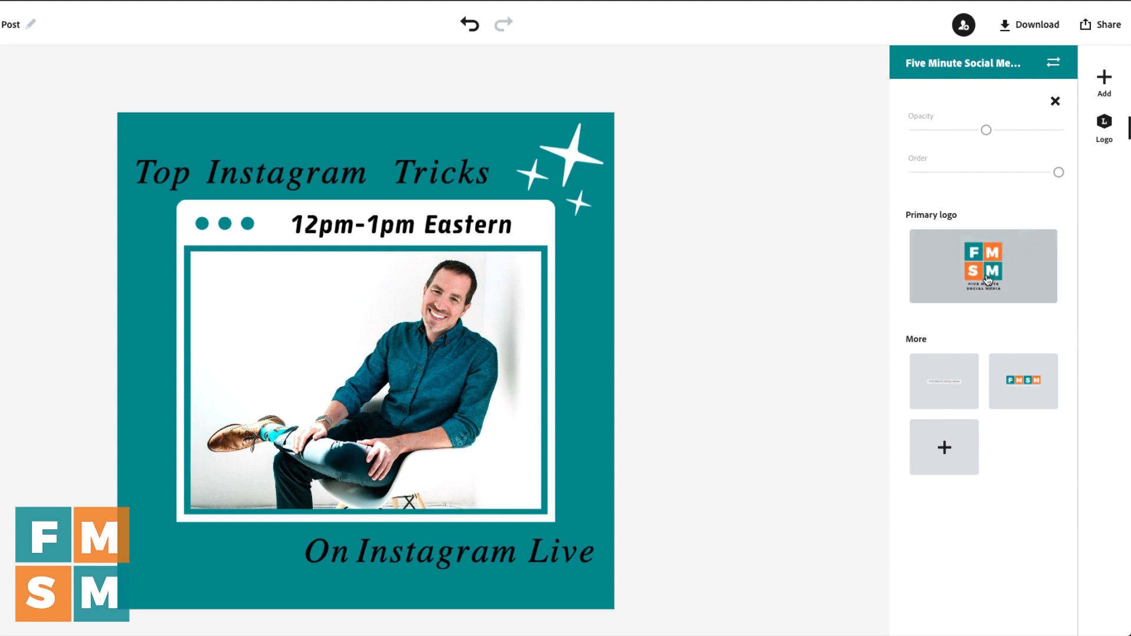
{"action": "left_click", "coordinate": [984, 261]}
{"action": "left_click", "coordinate": [983, 261]}
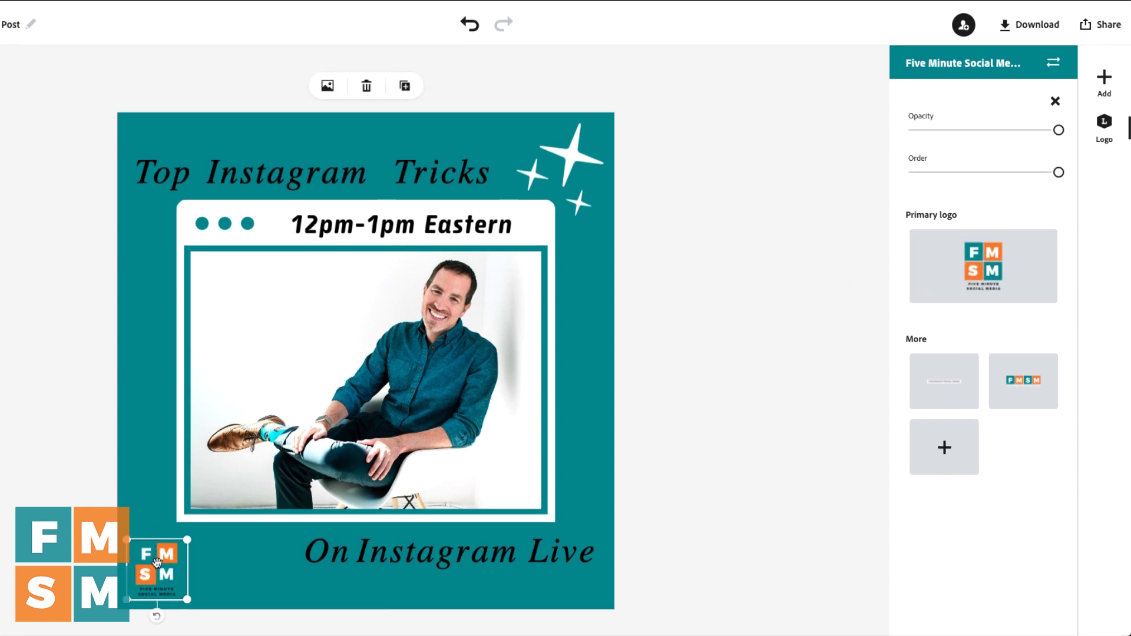
{"action": "left_click_drag", "start_coordinate": [157, 562], "coordinate": [511, 479]}
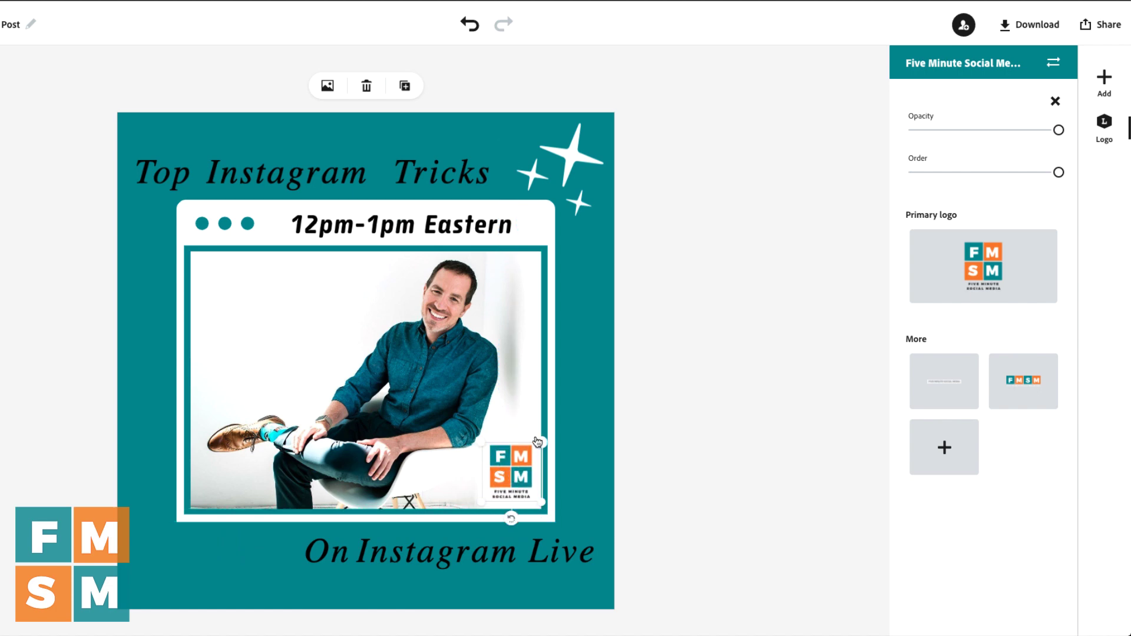
{"action": "left_click_drag", "start_coordinate": [537, 442], "coordinate": [542, 433]}
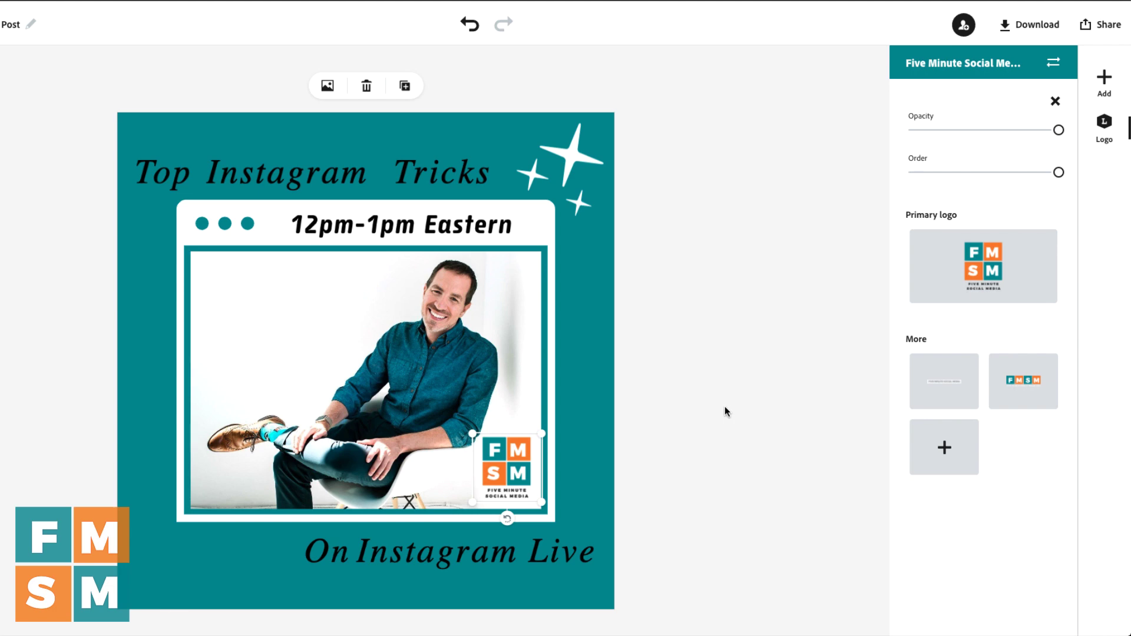
{"action": "left_click", "coordinate": [725, 408]}
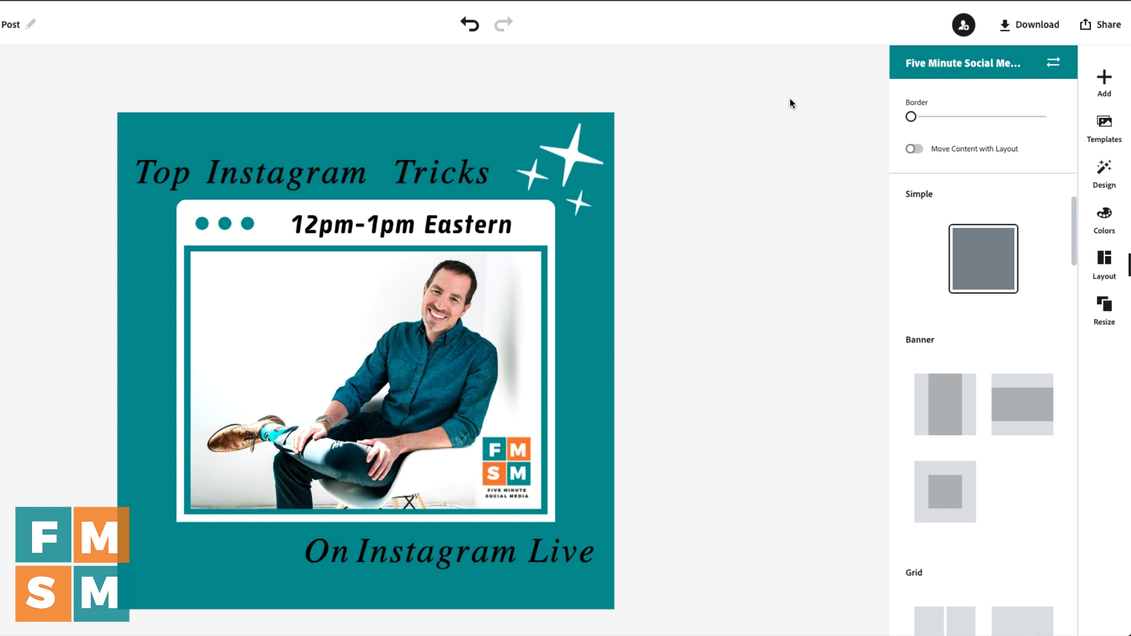
- Resize the design to the 1080 x 1920 Instagram Story preset
{"action": "left_click", "coordinate": [1109, 311]}
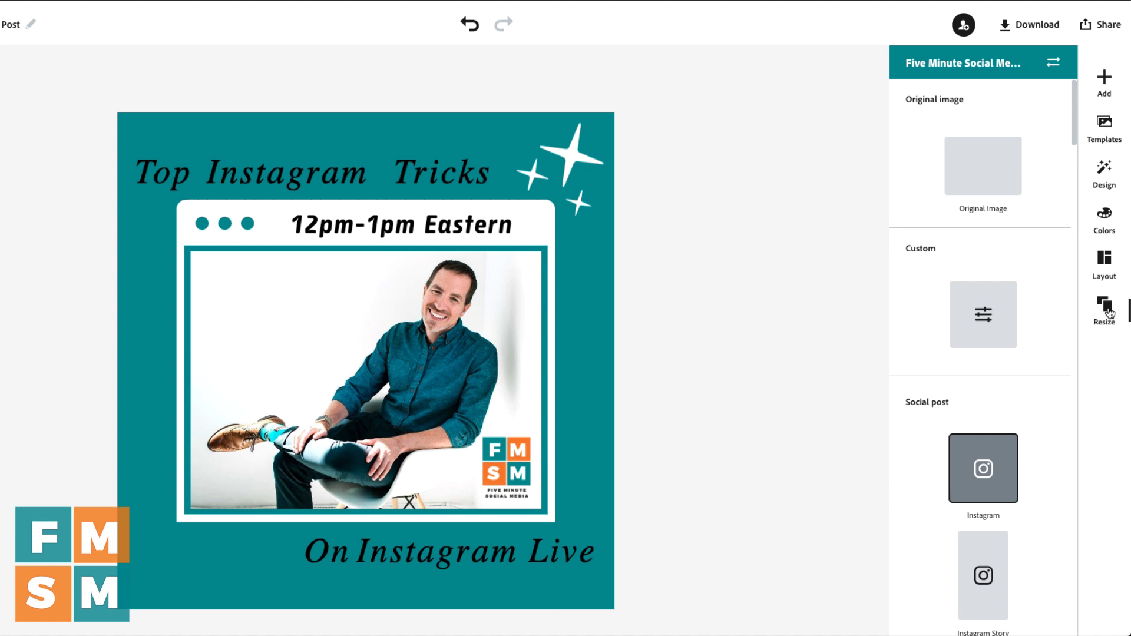
{"action": "scroll", "coordinate": [1038, 288], "scroll_direction": "down", "scroll_amount": 5}
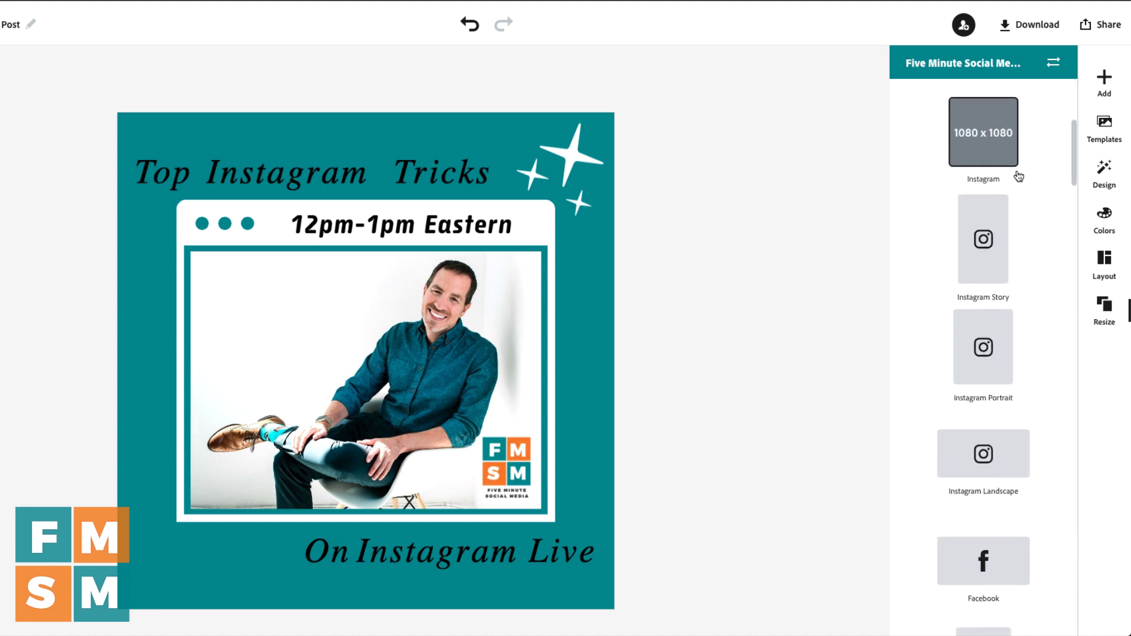
{"action": "left_click", "coordinate": [990, 239]}
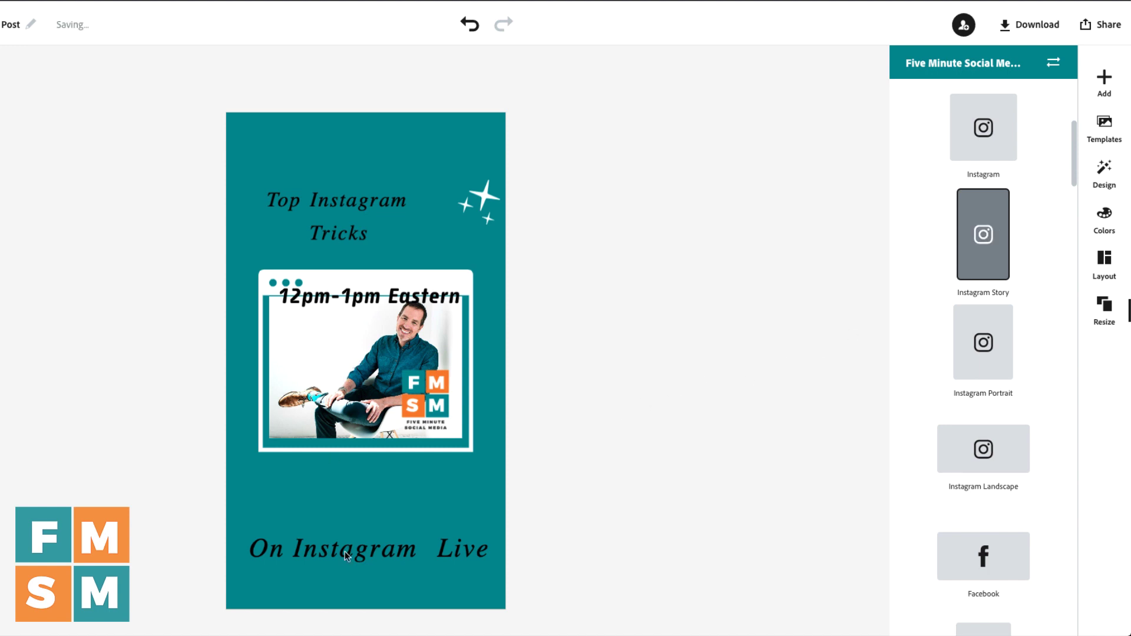
{"action": "left_click", "coordinate": [374, 549]}
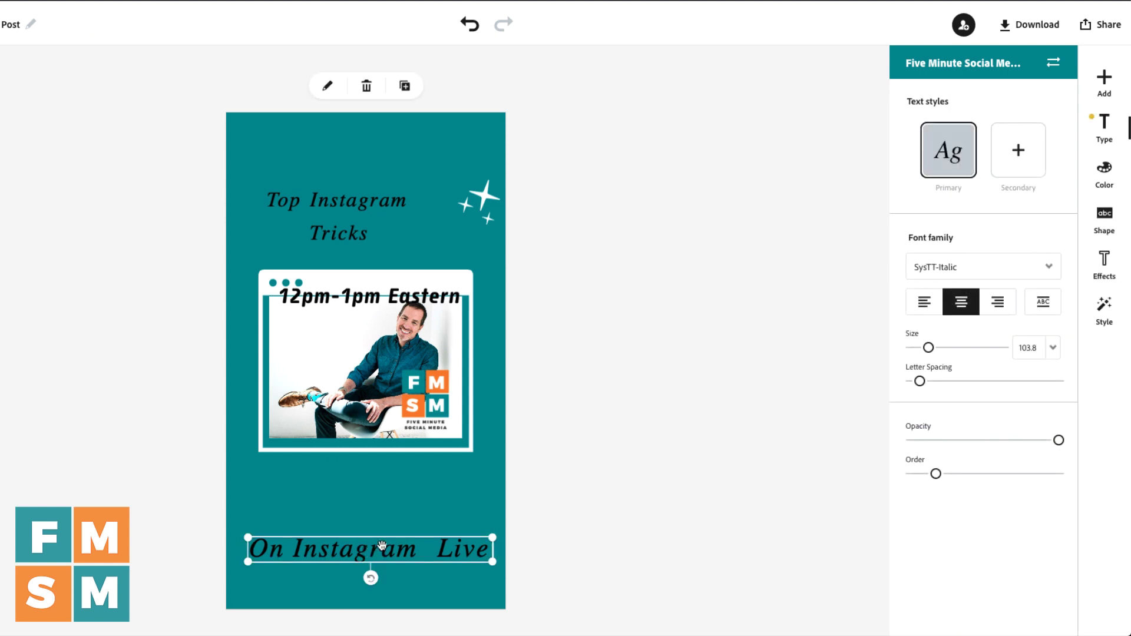
- Move 'On Instagram Live' up under the photo and nudge '12pm-1pm Eastern' up and right
{"action": "left_click_drag", "start_coordinate": [374, 549], "coordinate": [371, 486]}
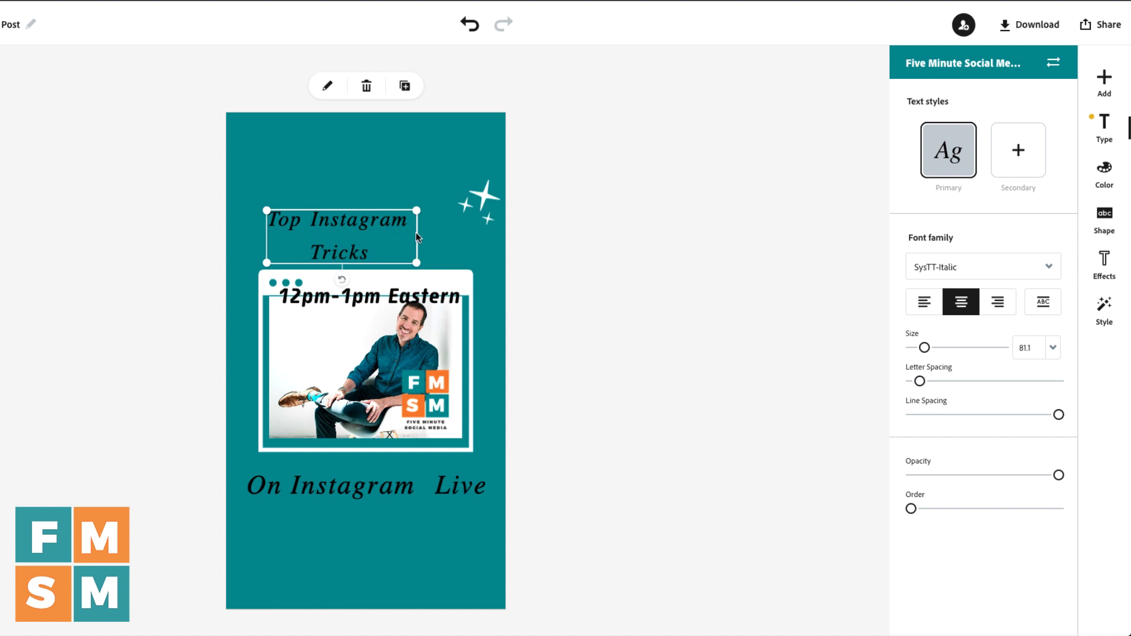
{"action": "left_click_drag", "start_coordinate": [361, 298], "coordinate": [380, 284]}
{"action": "left_click", "coordinate": [650, 305]}
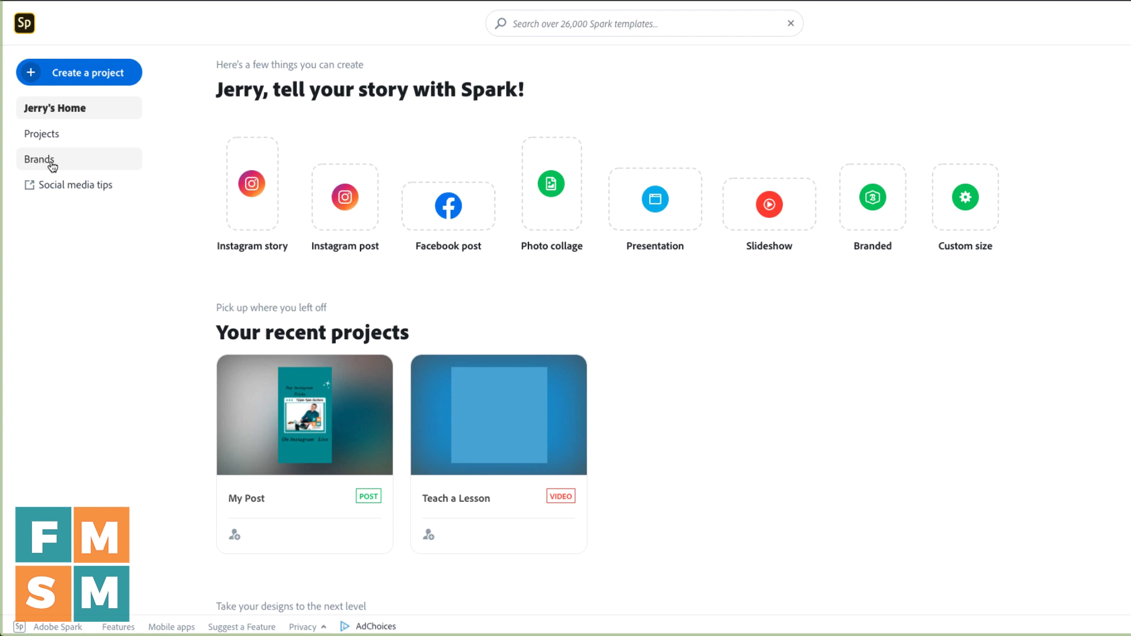
{"action": "left_click", "coordinate": [48, 165]}
{"action": "mouse_move", "coordinate": [432, 224]}
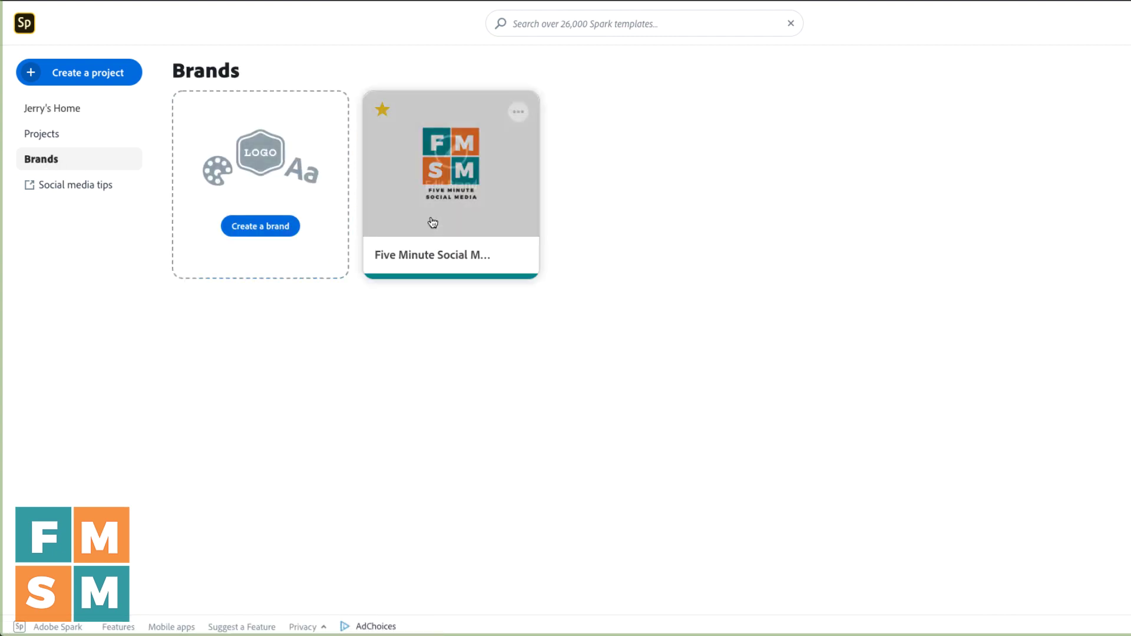
{"action": "left_click", "coordinate": [499, 165]}
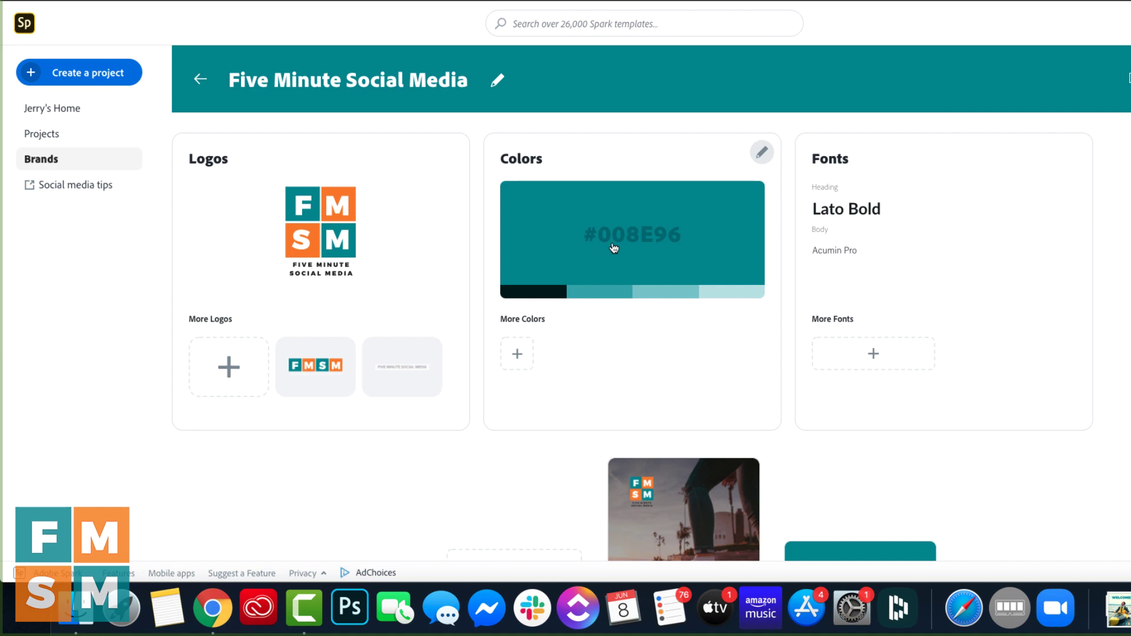
{"action": "left_click_drag", "start_coordinate": [597, 238], "coordinate": [677, 238]}
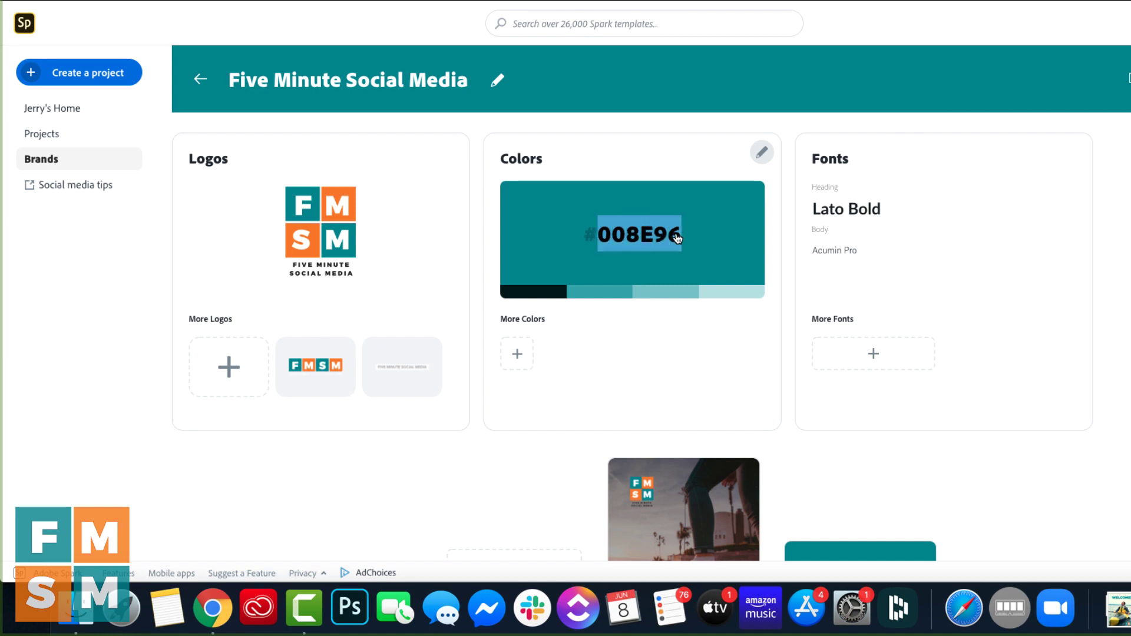
{"action": "left_click", "coordinate": [680, 238]}
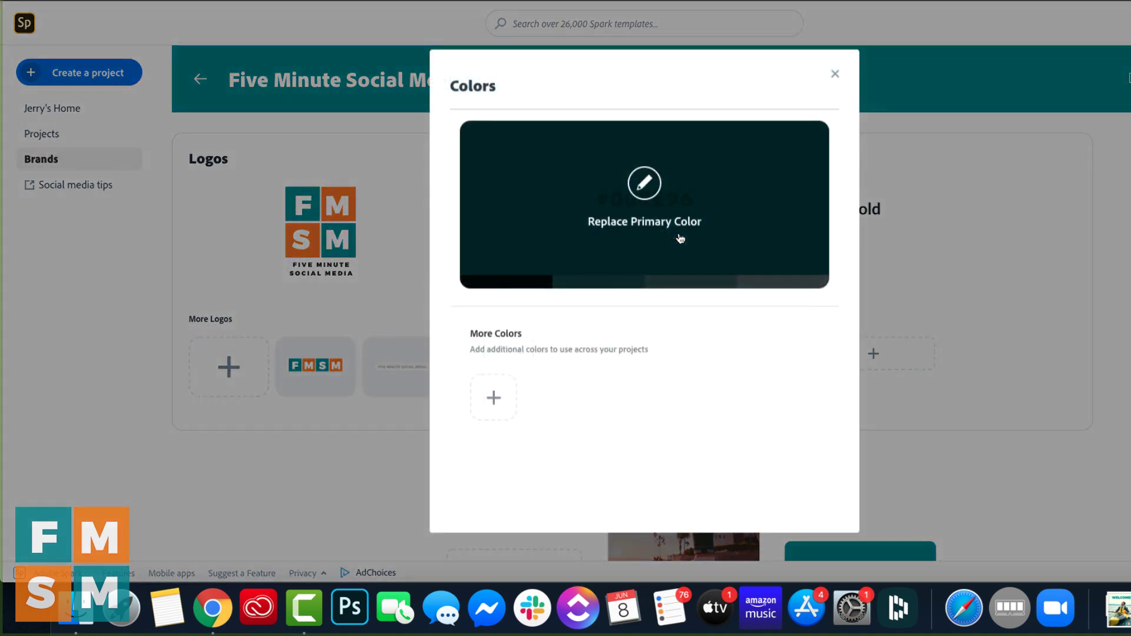
{"action": "left_click", "coordinate": [836, 77]}
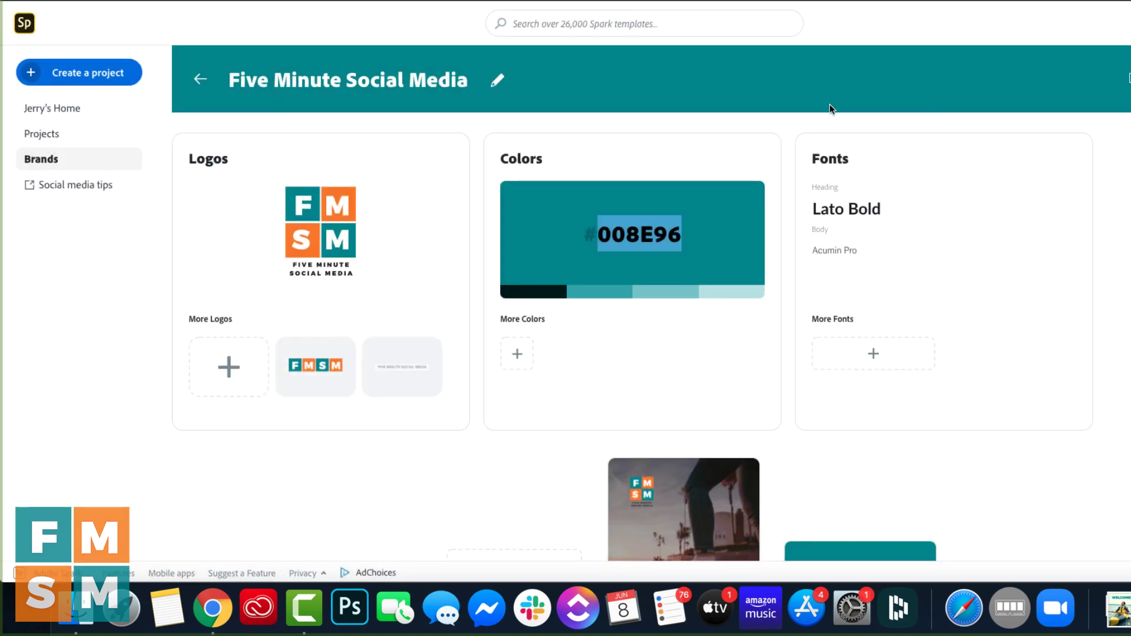
{"action": "mouse_move", "coordinate": [811, 141]}
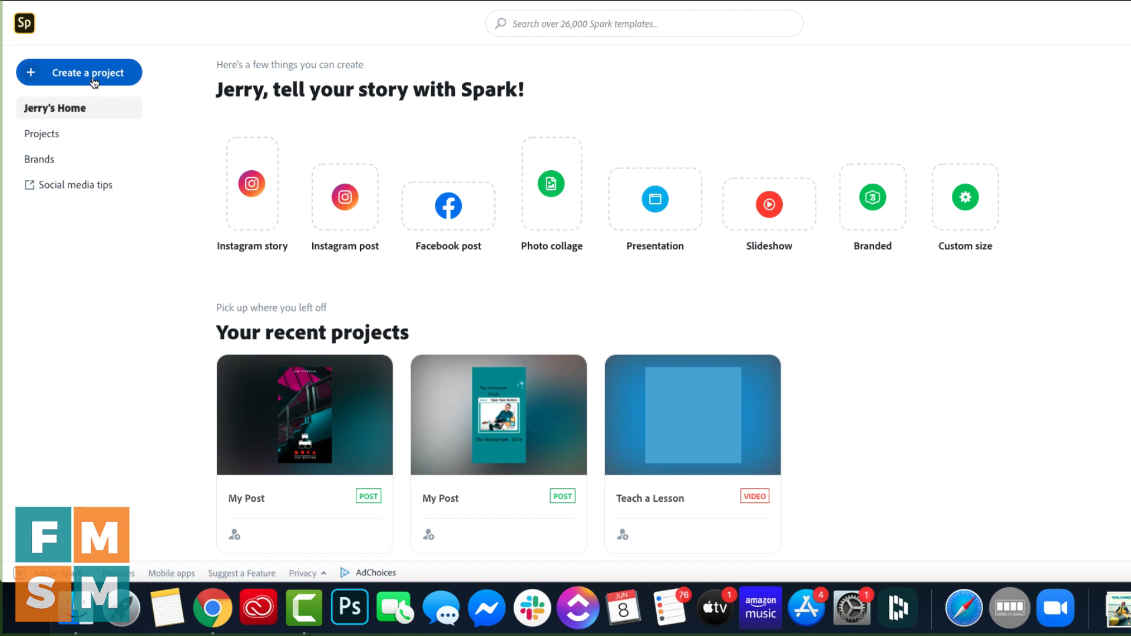
- Start a branded graphic at the social-profile Event cover size and browse its templates
{"action": "left_click", "coordinate": [93, 81]}
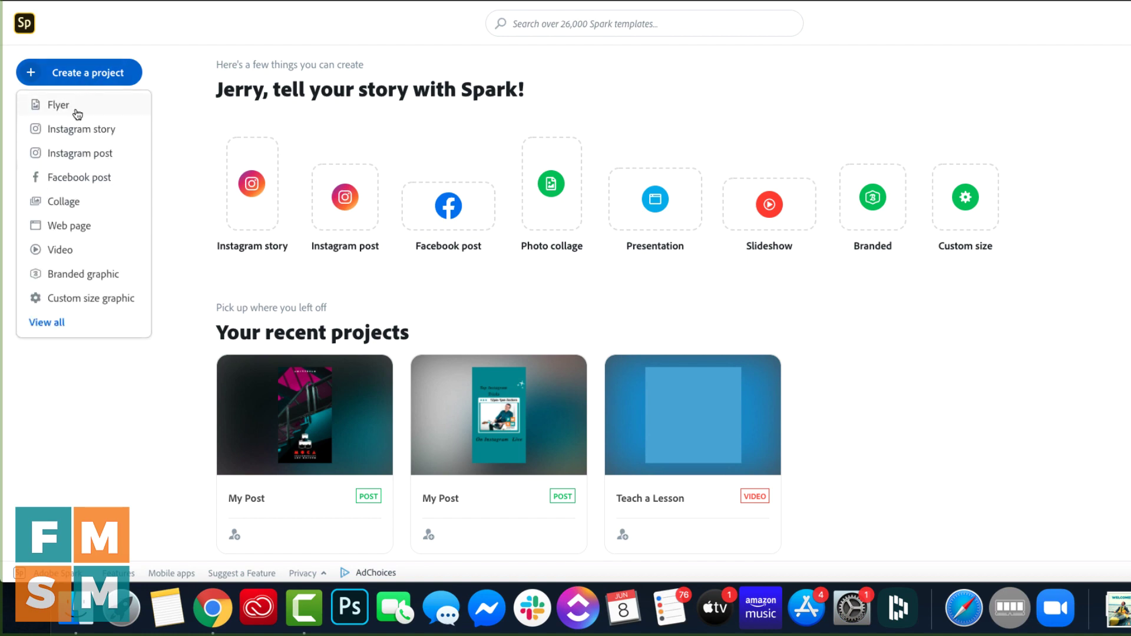
{"action": "left_click", "coordinate": [82, 276]}
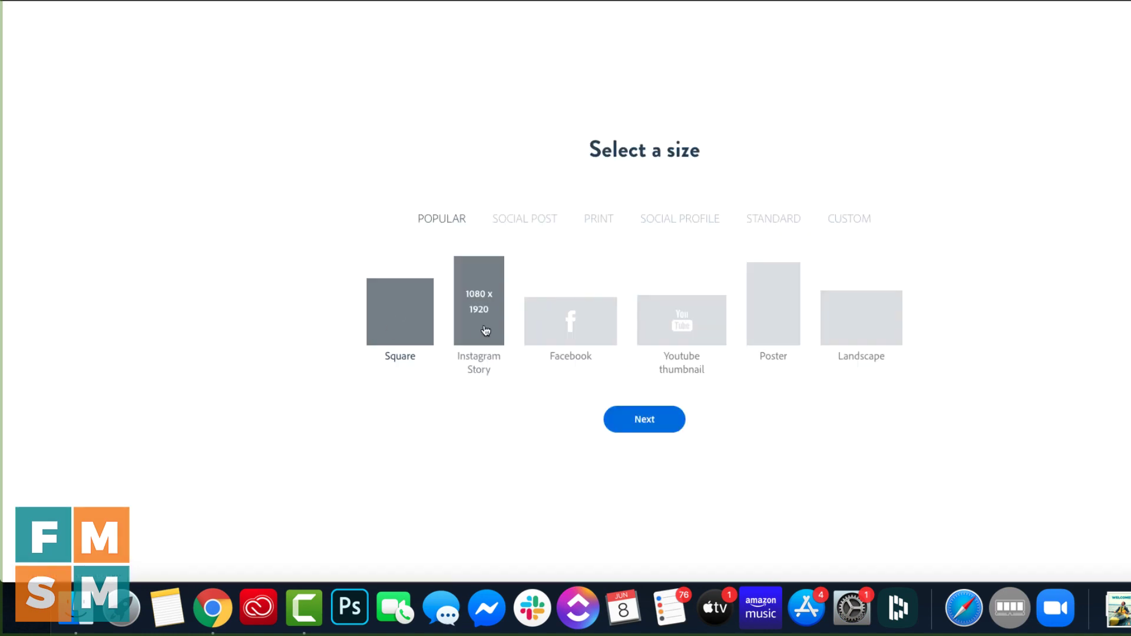
{"action": "left_click", "coordinate": [524, 220]}
{"action": "left_click", "coordinate": [680, 218]}
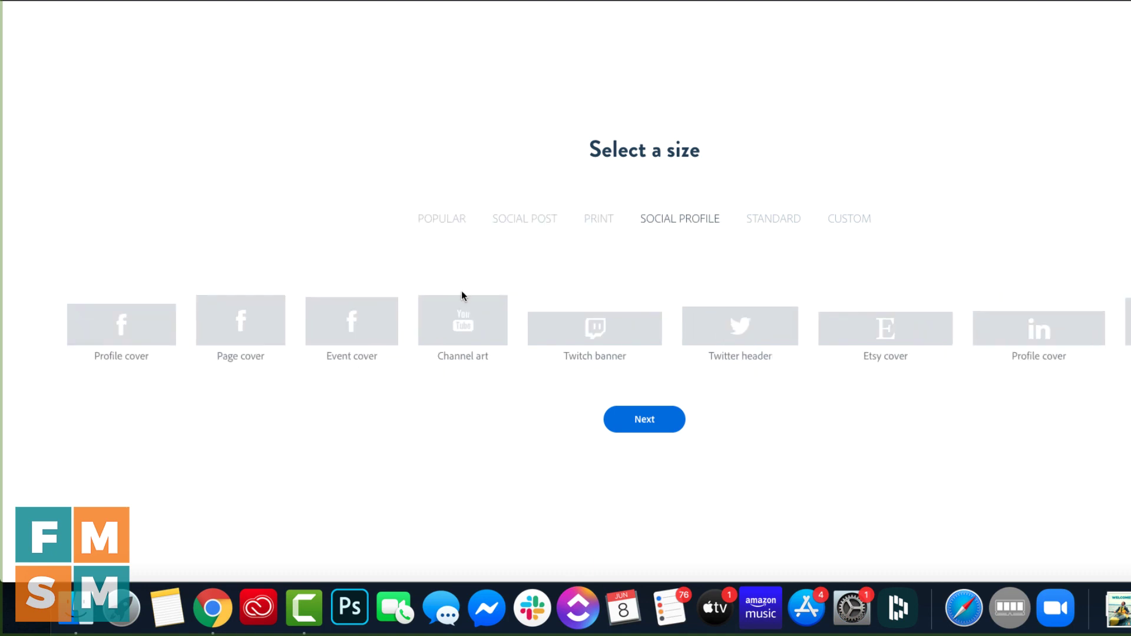
{"action": "left_click", "coordinate": [352, 325]}
{"action": "left_click", "coordinate": [645, 421]}
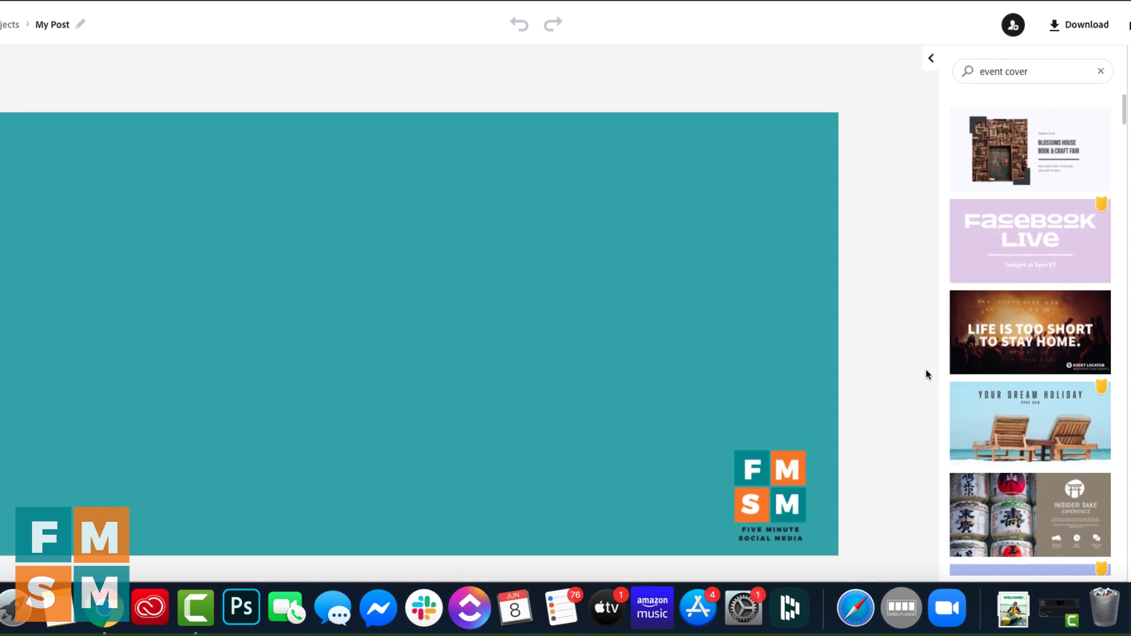
{"action": "scroll", "coordinate": [1061, 354], "scroll_direction": "down", "scroll_amount": 5}
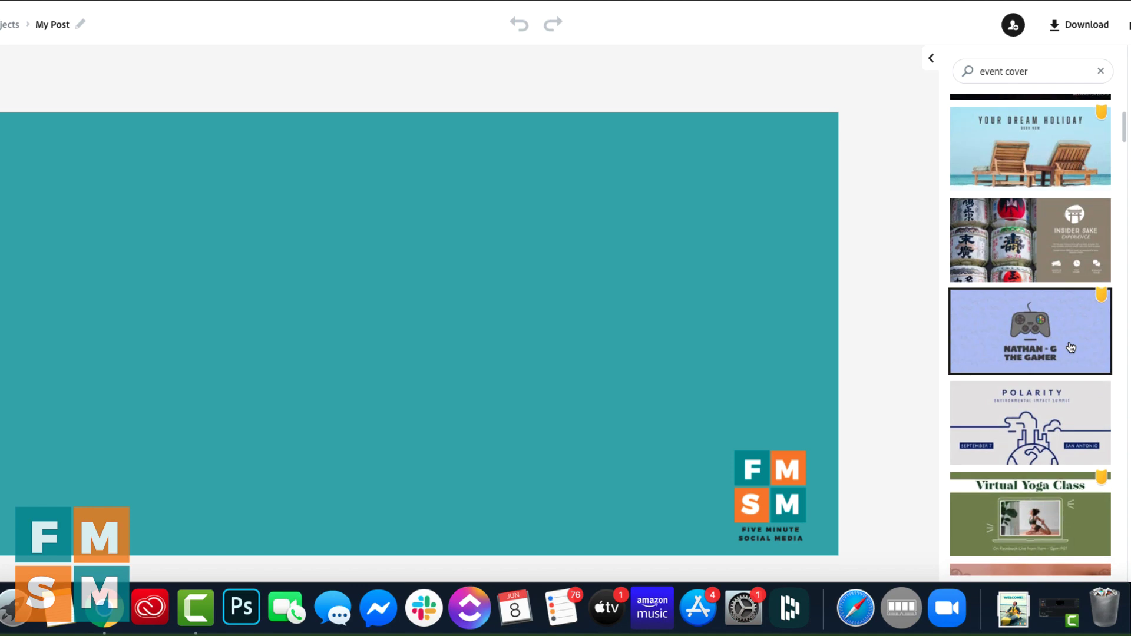
{"action": "scroll", "coordinate": [1067, 342], "scroll_direction": "up", "scroll_amount": 4}
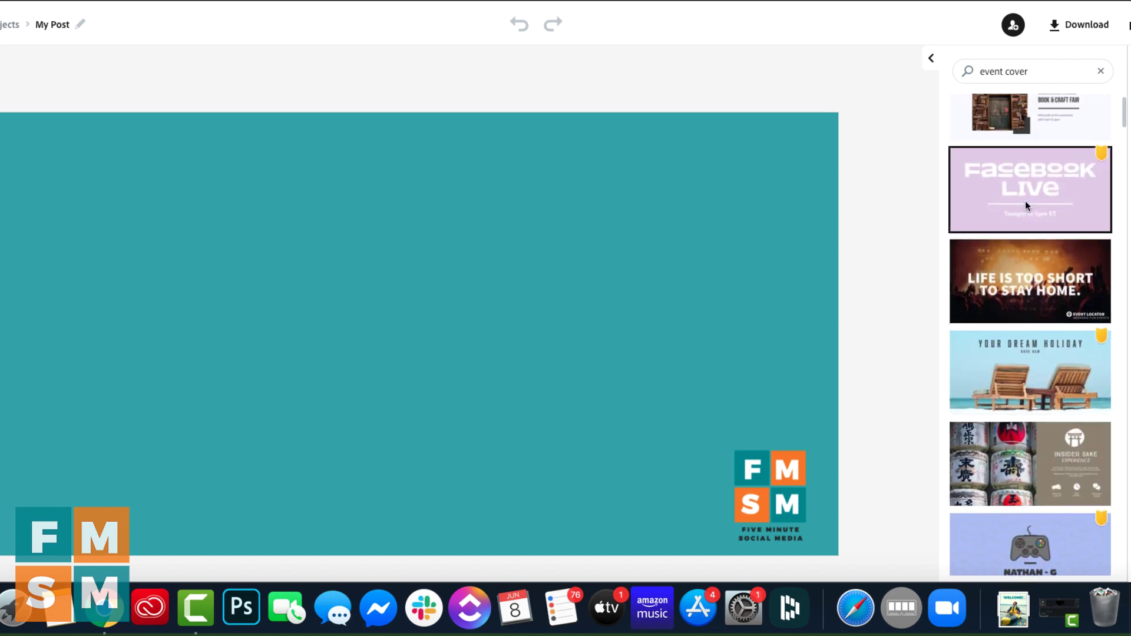